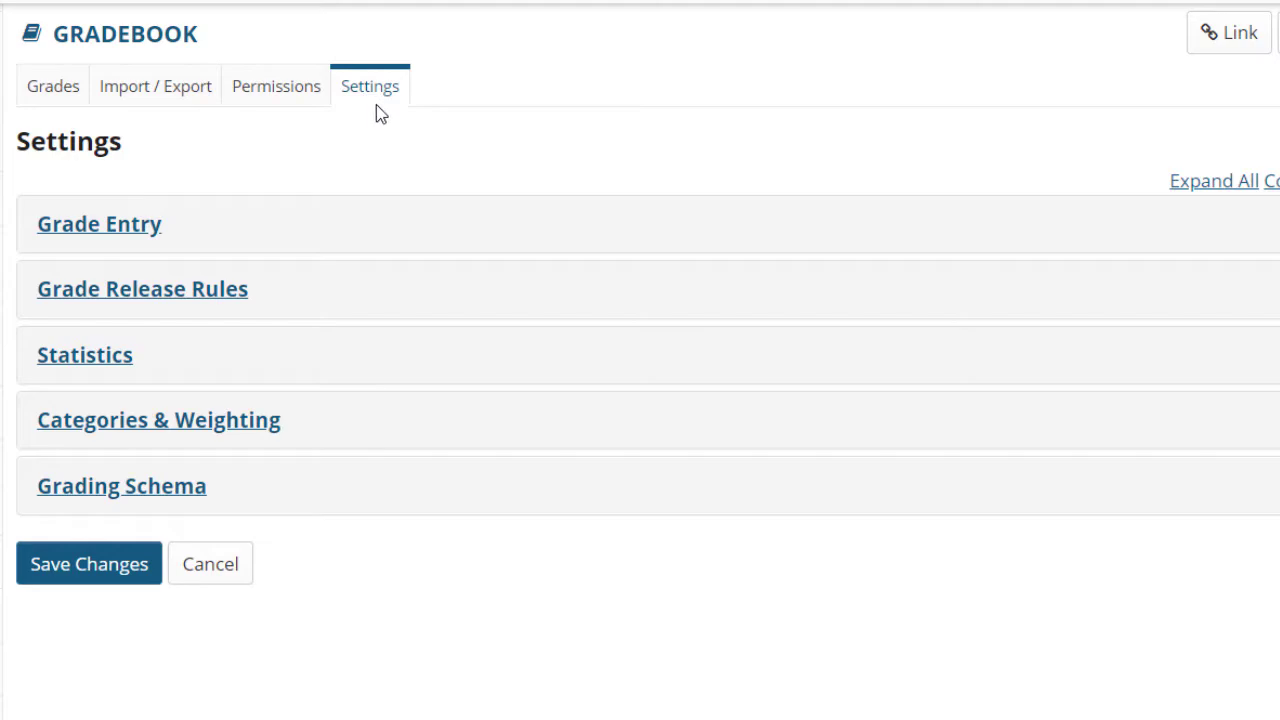
Expand the Grade Entry, Grade Release Rules and Grading Schema sections of the Gradebook settings
{"action": "left_click", "coordinate": [128, 236]}
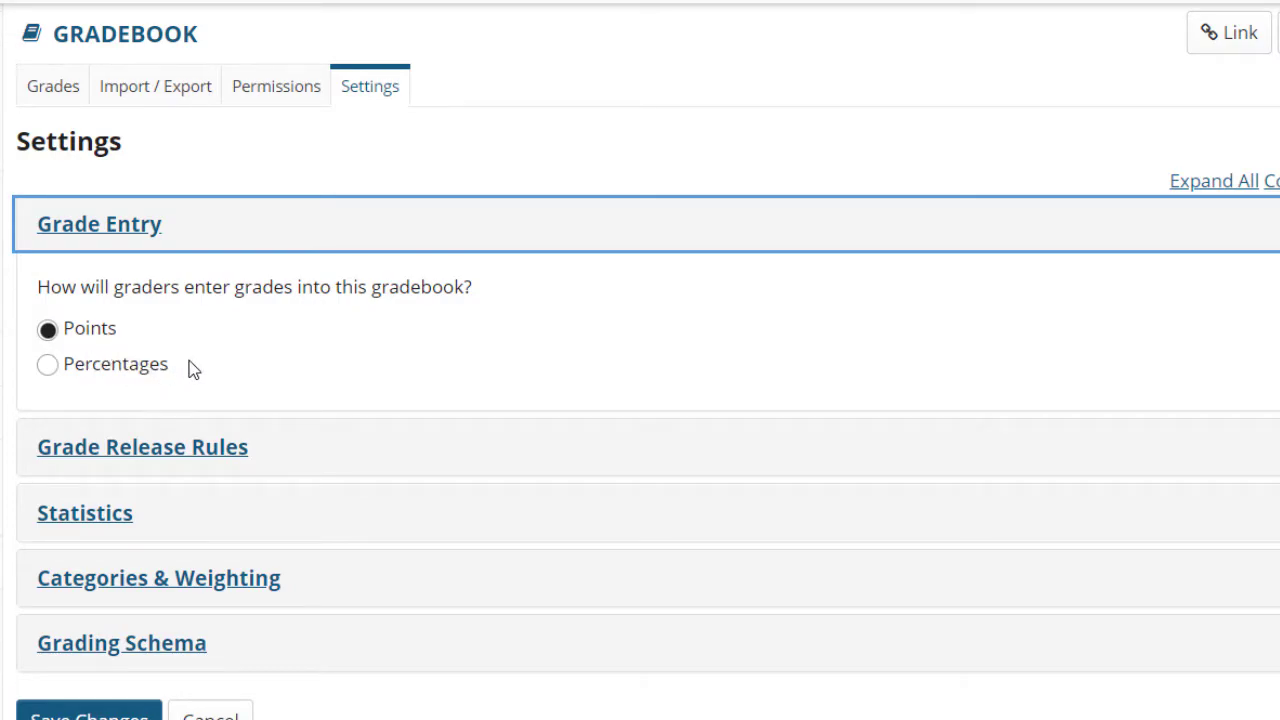
{"action": "left_click", "coordinate": [175, 447]}
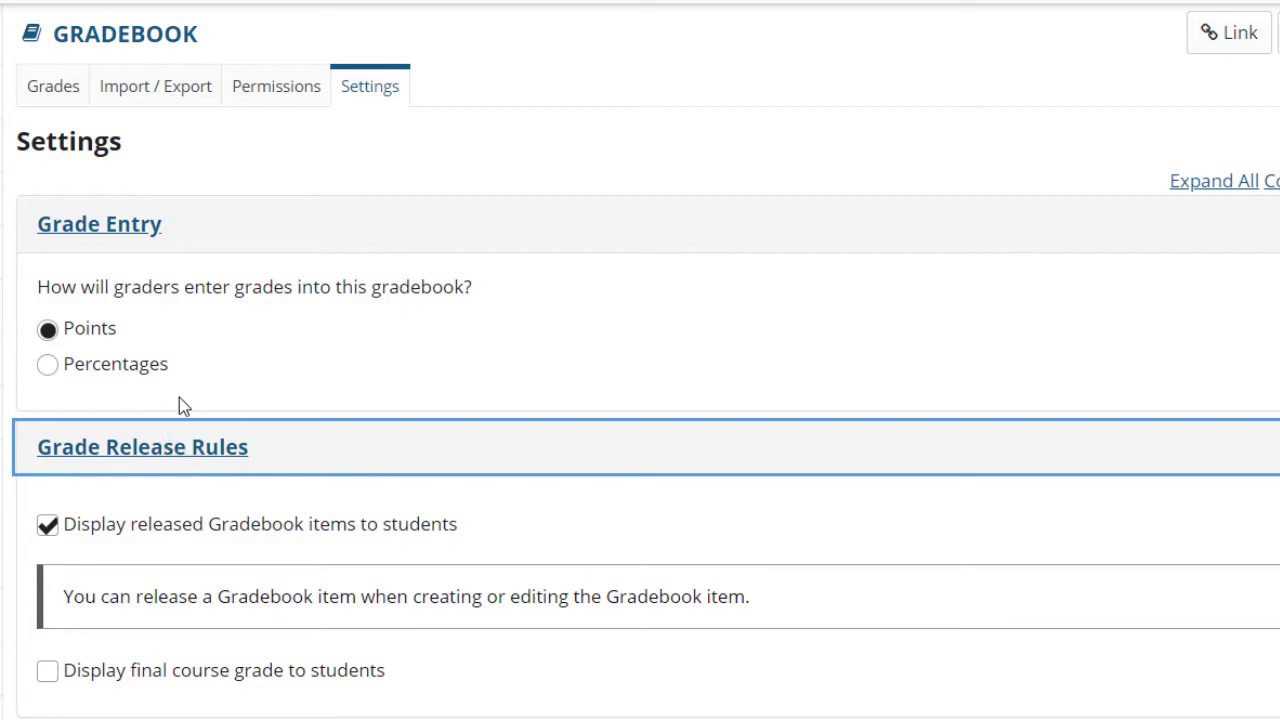
{"action": "scroll", "coordinate": [181, 404], "scroll_direction": "down", "scroll_amount": 2}
{"action": "scroll", "coordinate": [181, 404], "scroll_direction": "down", "scroll_amount": 2}
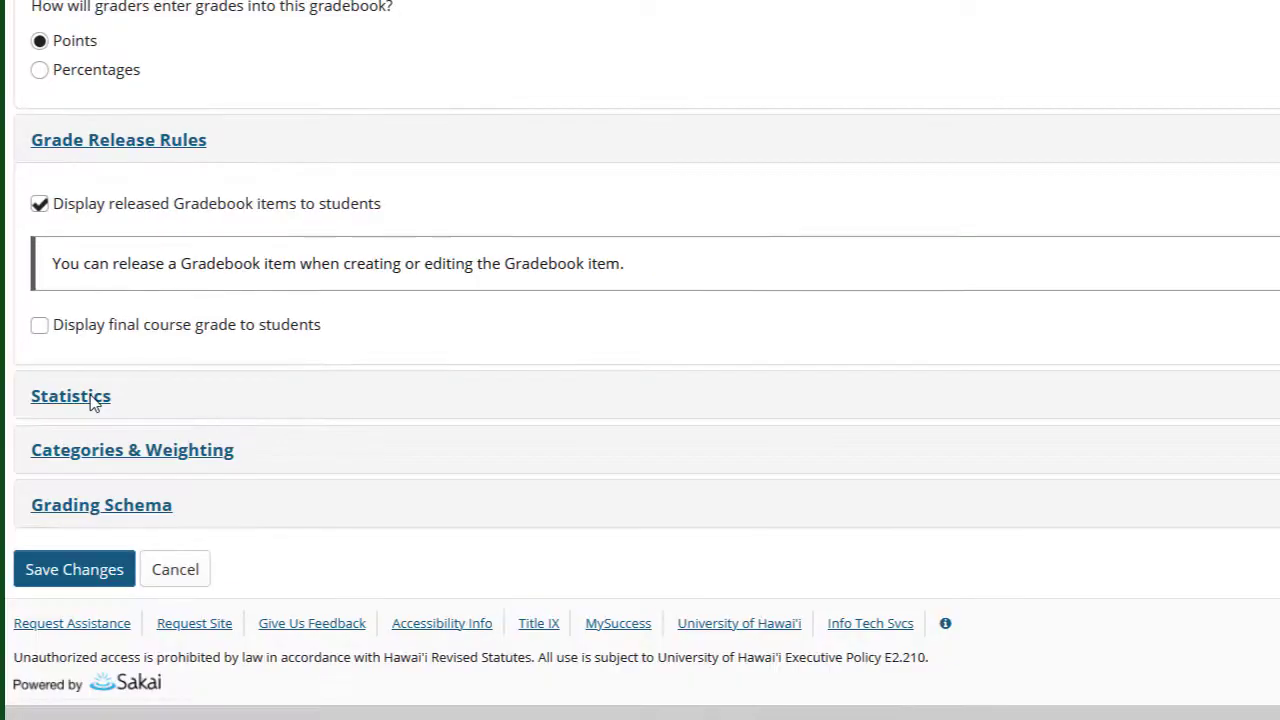
{"action": "left_click", "coordinate": [94, 506]}
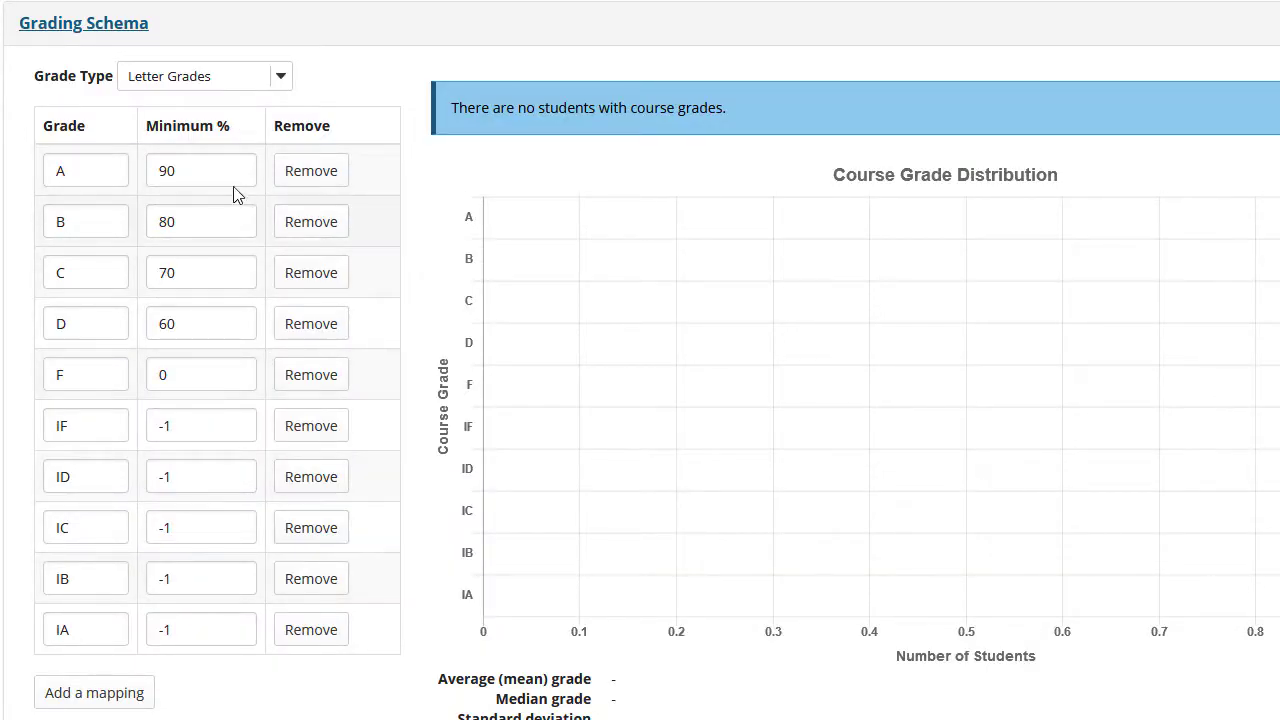
Try the grade types Letter Grades with +/-, Grade Points and Pass / Not Pass, and return to Letter Grades
{"action": "left_click", "coordinate": [280, 78]}
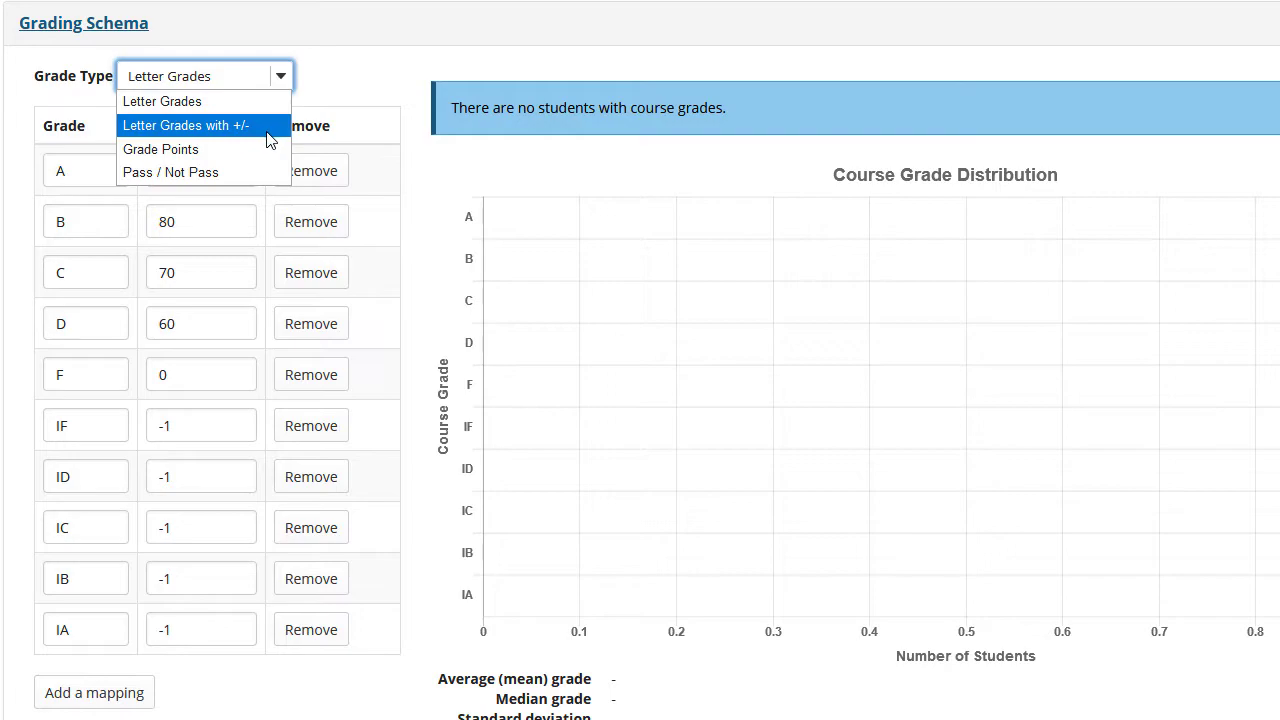
{"action": "left_click", "coordinate": [268, 138]}
{"action": "left_click", "coordinate": [292, 77]}
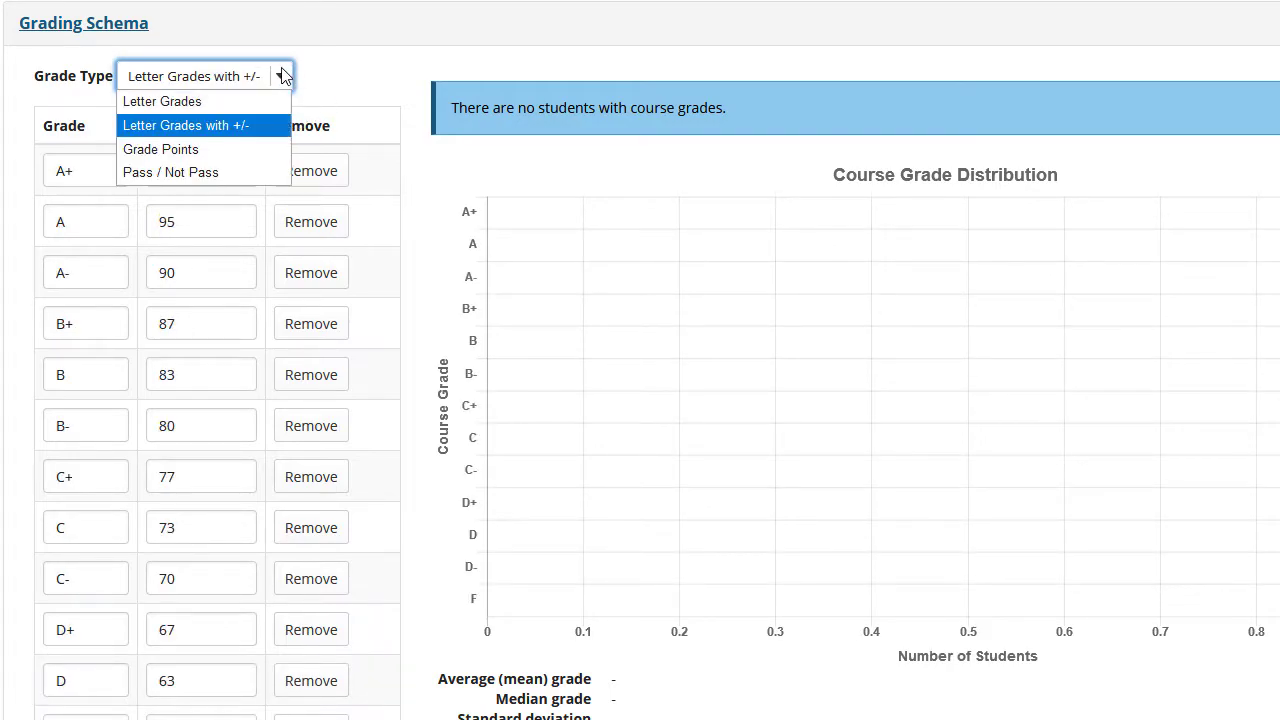
{"action": "left_click", "coordinate": [200, 149]}
{"action": "left_click", "coordinate": [282, 77]}
{"action": "left_click", "coordinate": [200, 172]}
{"action": "left_click", "coordinate": [279, 76]}
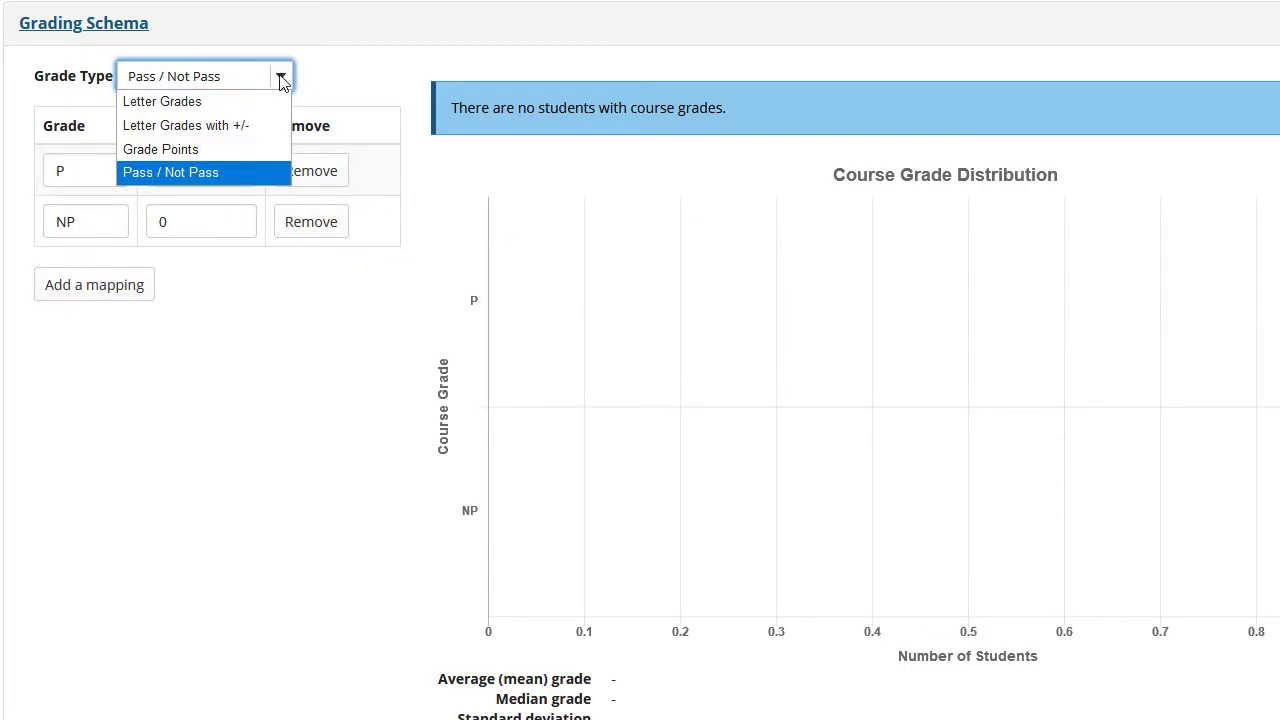
{"action": "left_click", "coordinate": [240, 101]}
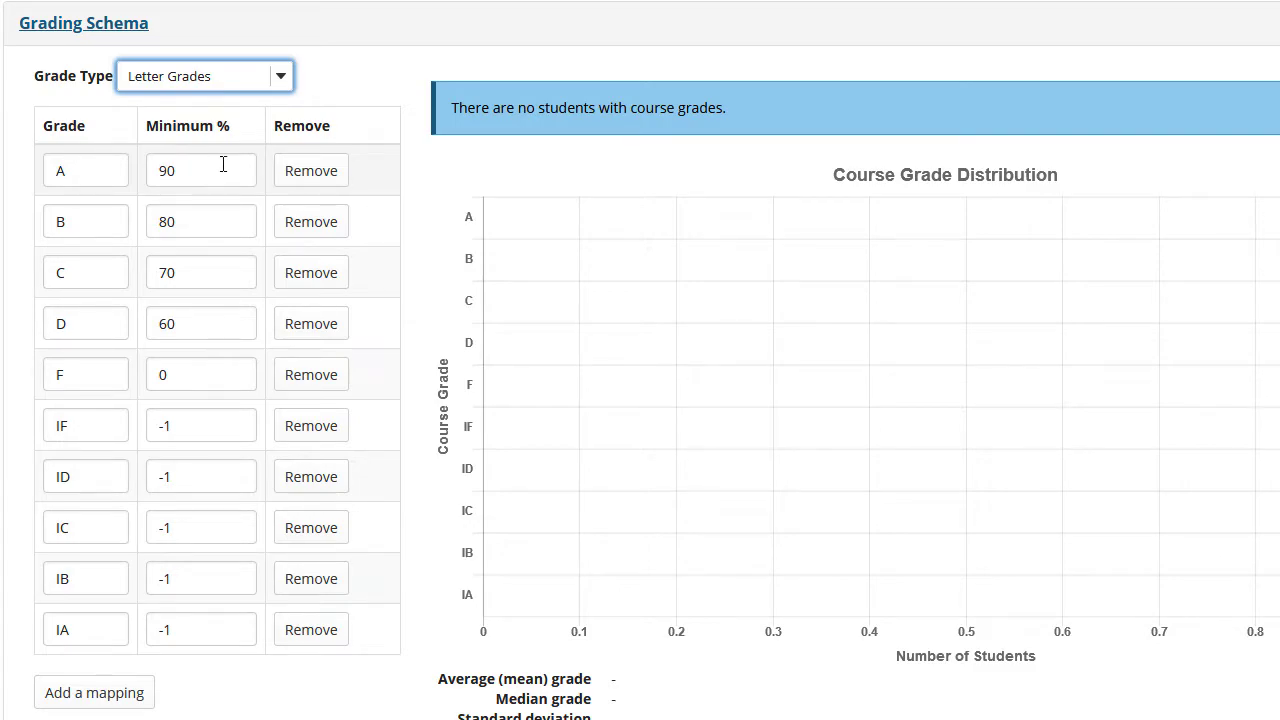
Set the minimum percentages to 89.6 for A, 79.6 for B, 69.6 for C and 59.6 for D, and save the settings
{"action": "left_click_drag", "start_coordinate": [180, 172], "coordinate": [153, 173]}
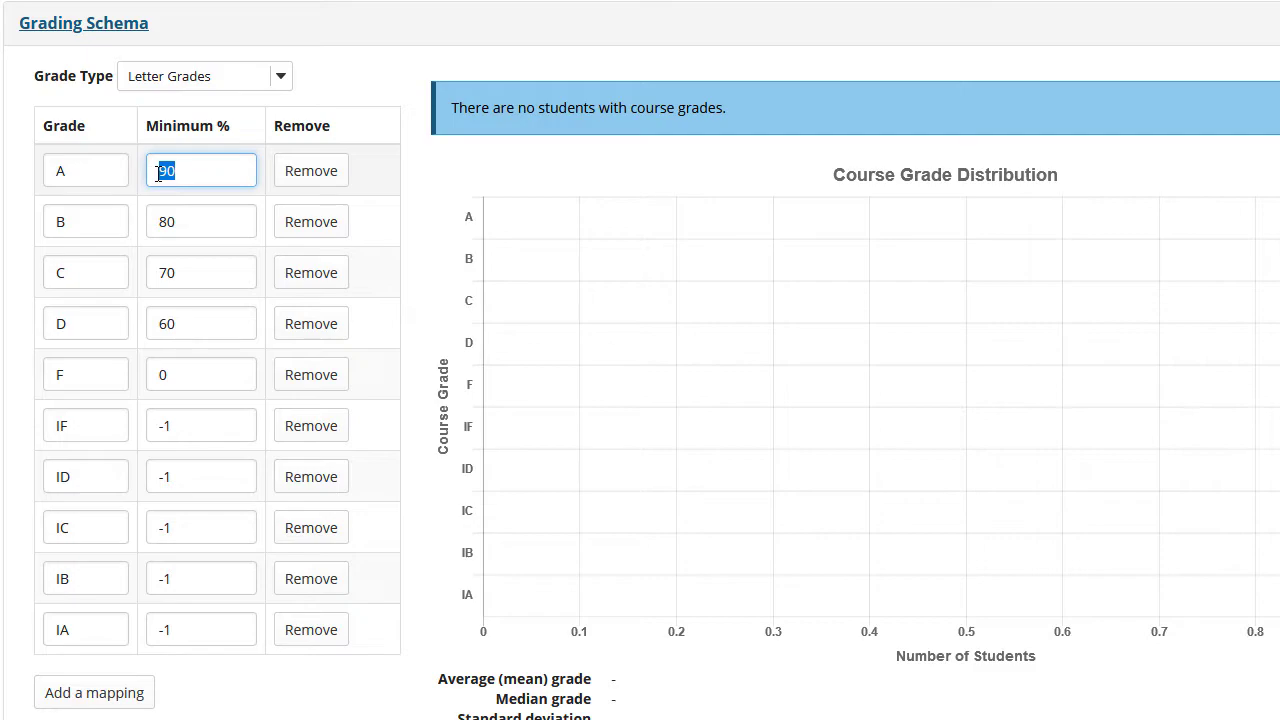
{"action": "type", "text": "89.6"}
{"action": "left_click_drag", "start_coordinate": [178, 222], "coordinate": [158, 222]}
{"action": "type", "text": "79."}
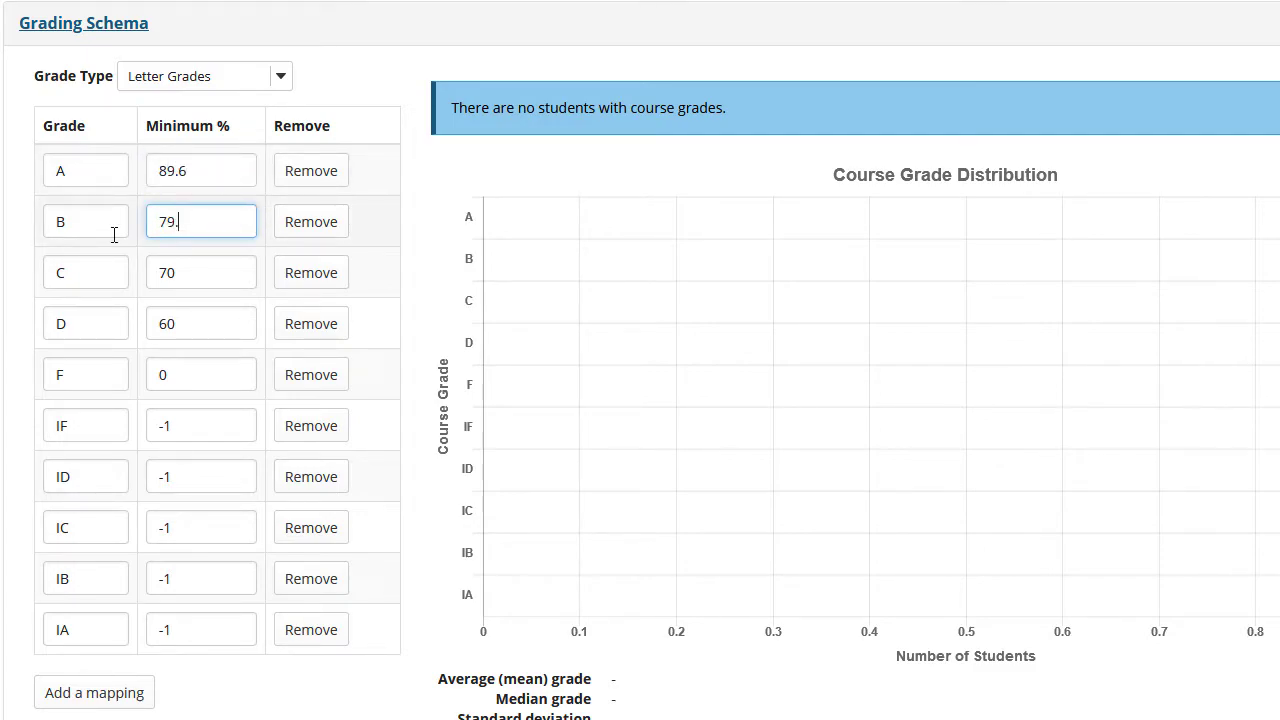
{"action": "left_click", "coordinate": [165, 274]}
{"action": "left_click_drag", "start_coordinate": [174, 276], "coordinate": [147, 276]}
{"action": "type", "text": "6"}
{"action": "left_click_drag", "start_coordinate": [166, 330], "coordinate": [142, 318]}
{"action": "type", "text": "59"}
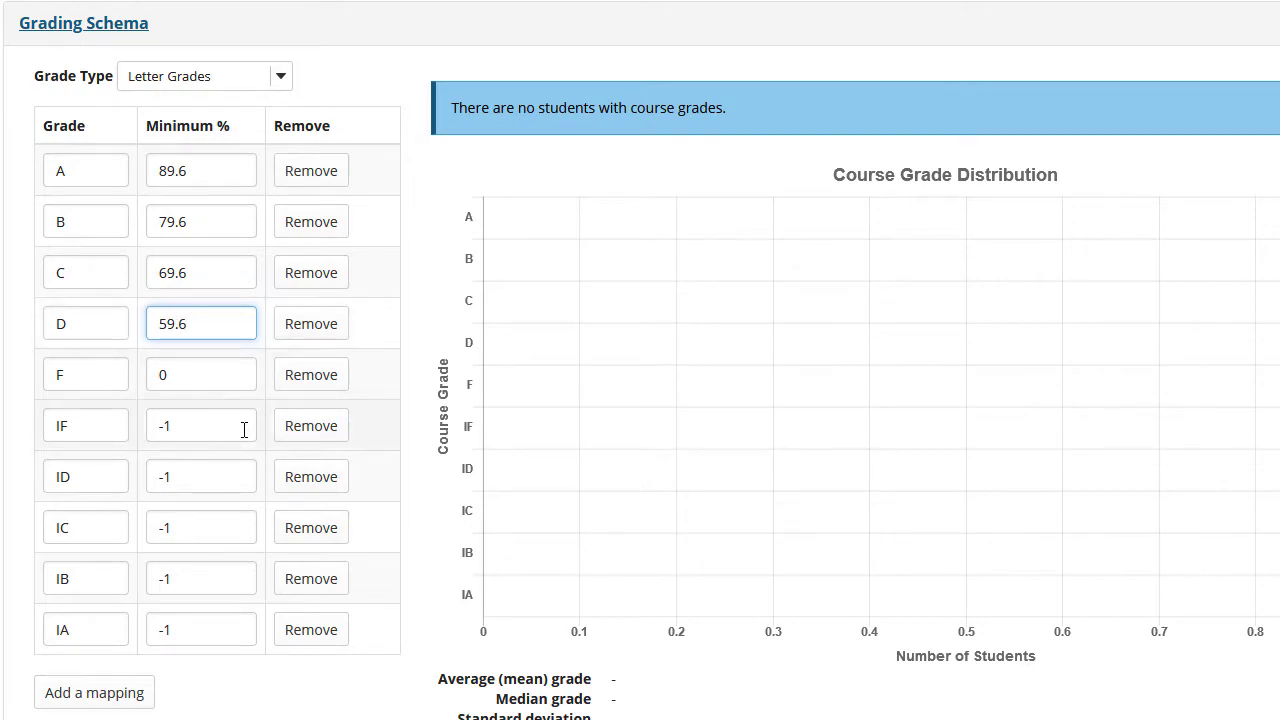
{"action": "scroll", "coordinate": [241, 432], "scroll_direction": "down", "scroll_amount": 3}
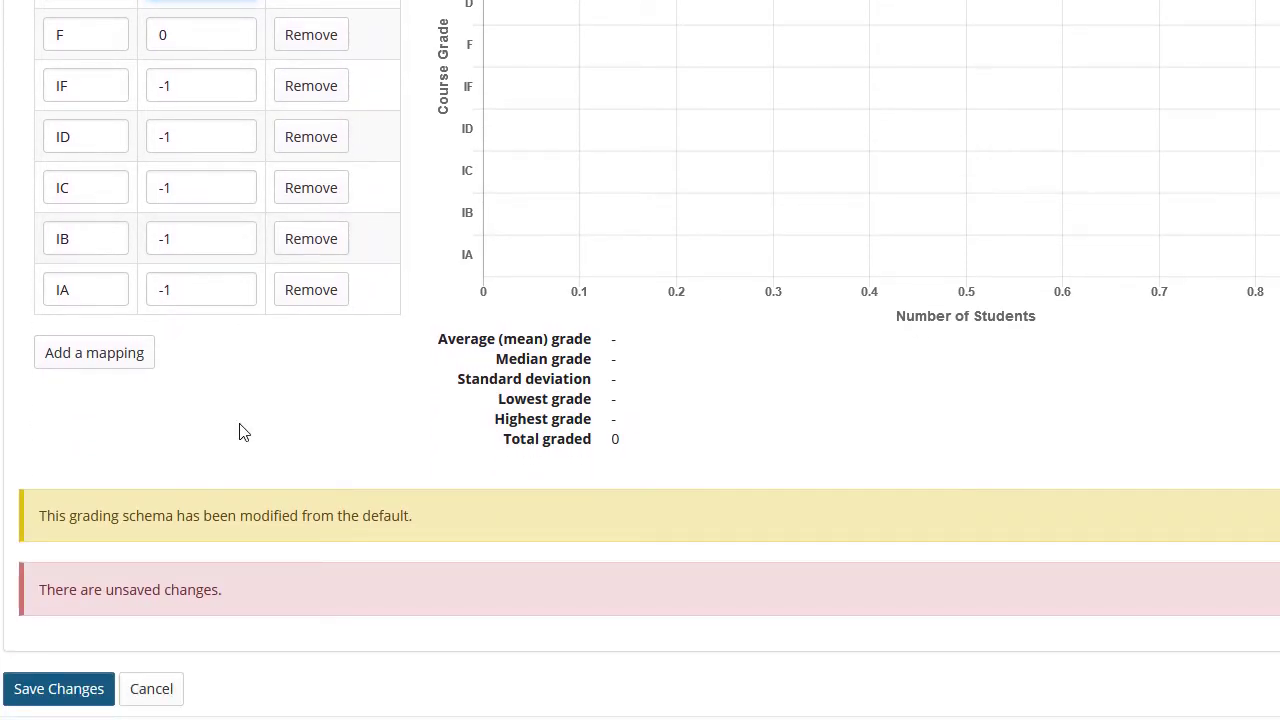
{"action": "left_click", "coordinate": [76, 684]}
{"action": "left_click", "coordinate": [55, 690]}
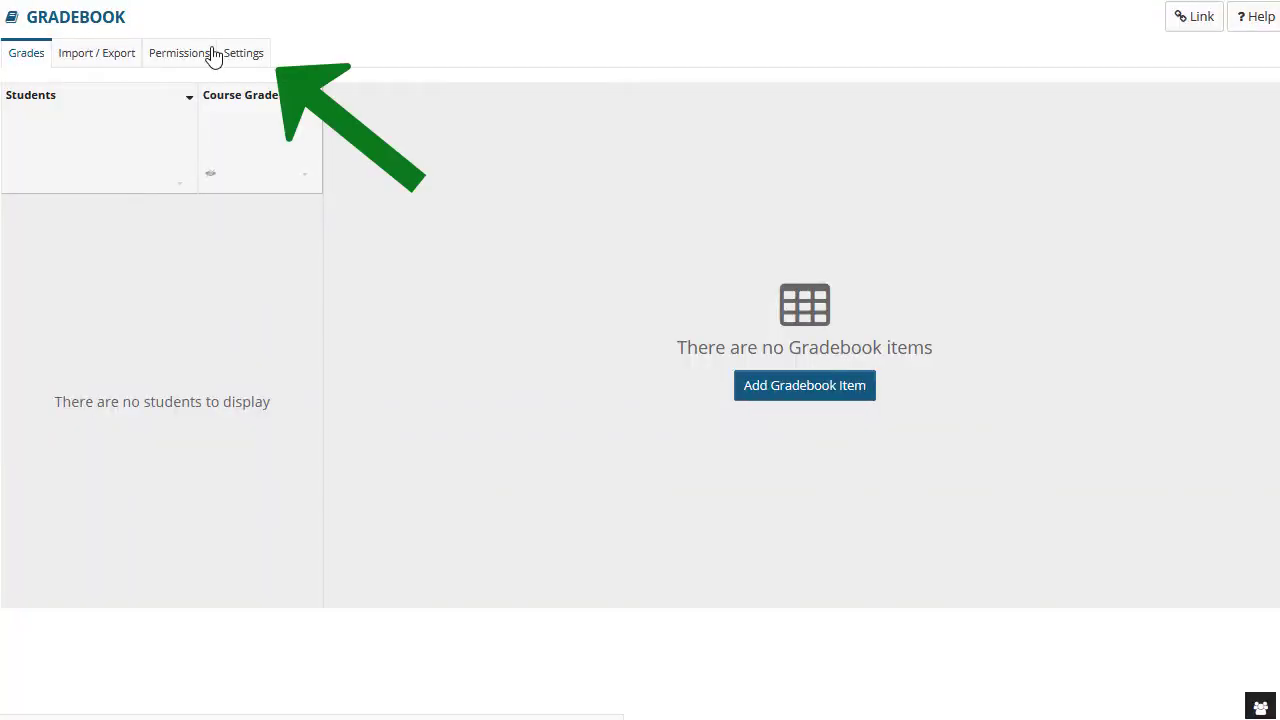
Reopen the Gradebook settings and enable categories with weighting
{"action": "left_click", "coordinate": [246, 63]}
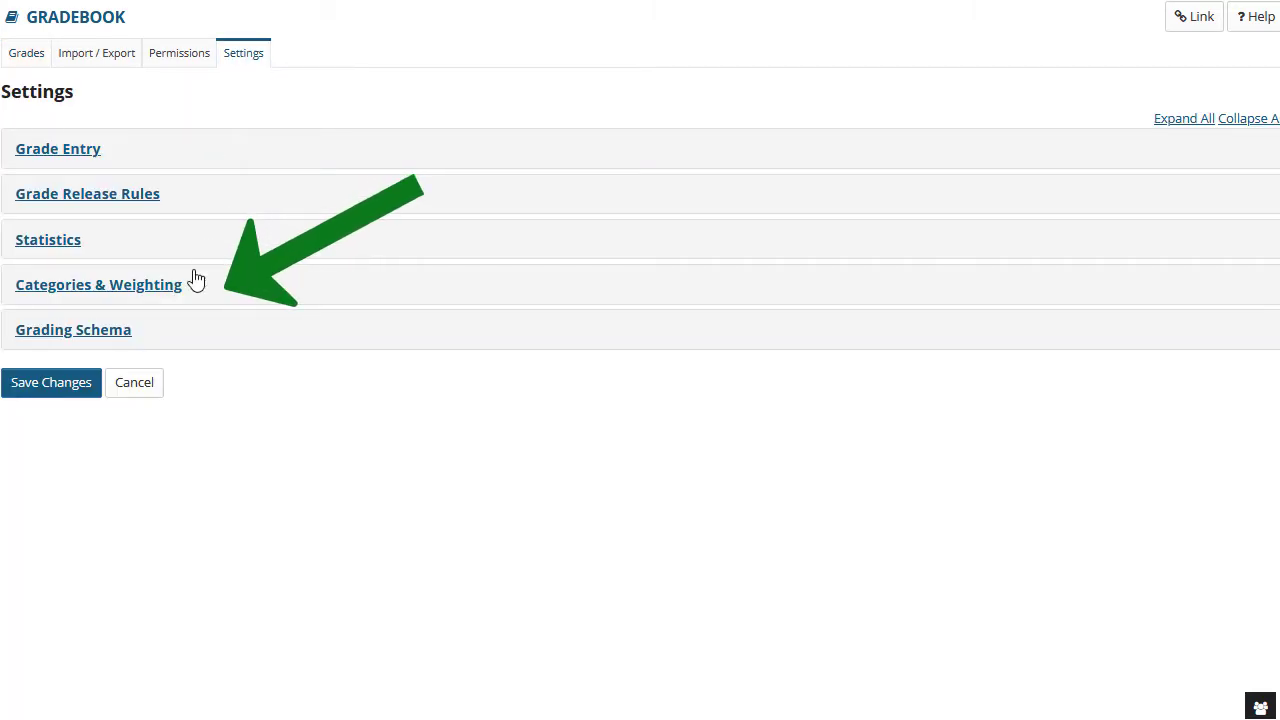
{"action": "left_click", "coordinate": [150, 290]}
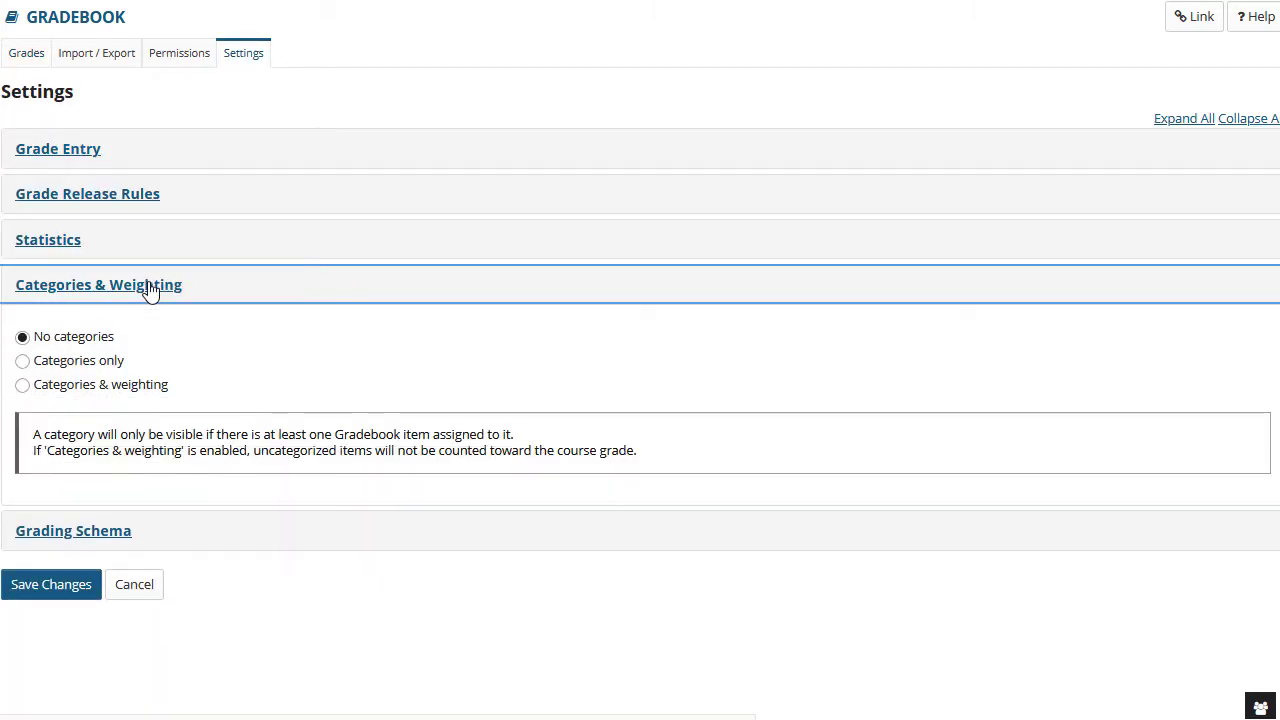
{"action": "left_click", "coordinate": [22, 386]}
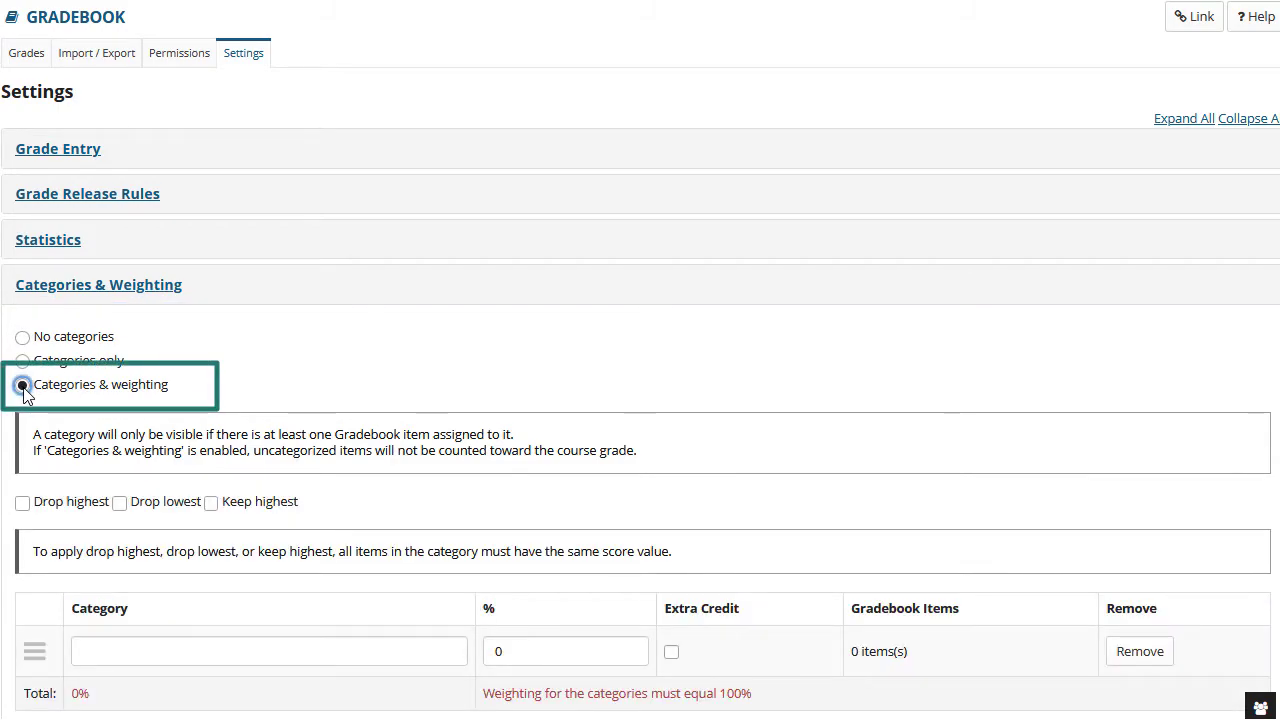
{"action": "scroll", "coordinate": [169, 371], "scroll_direction": "down", "scroll_amount": 3}
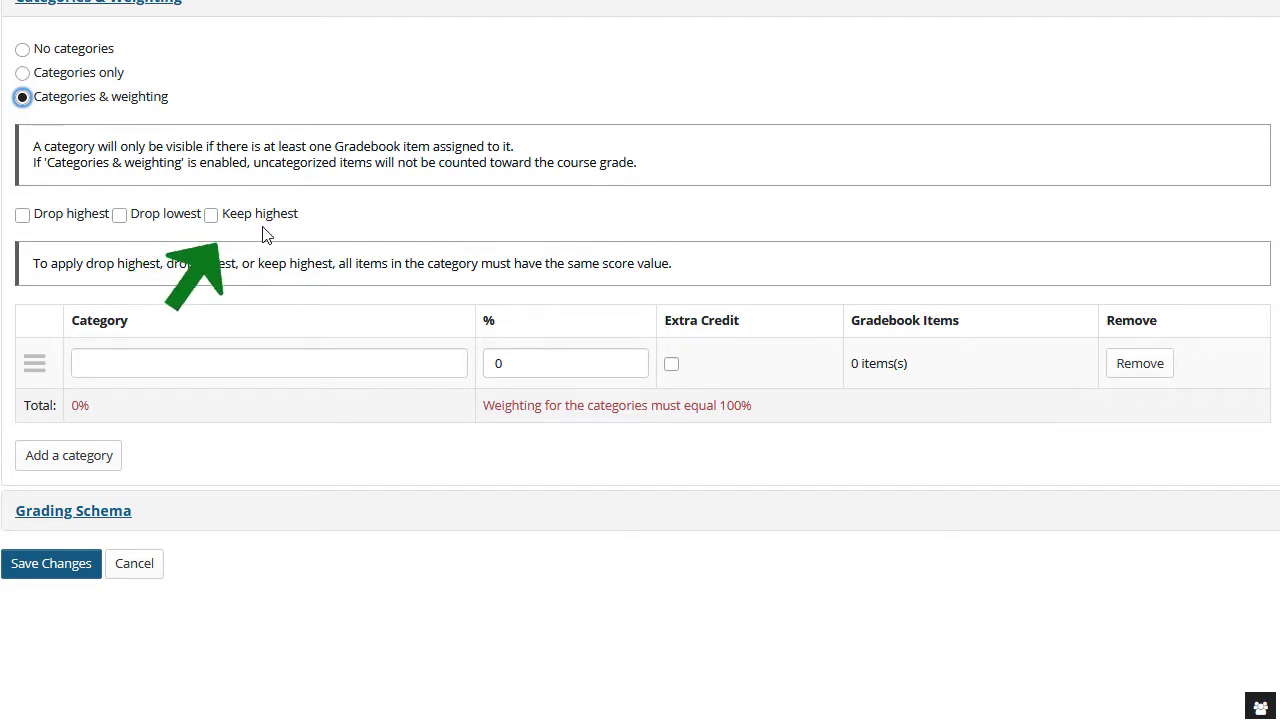
Name the first category Assignments and give it a weight of 50%
{"action": "left_click", "coordinate": [166, 368]}
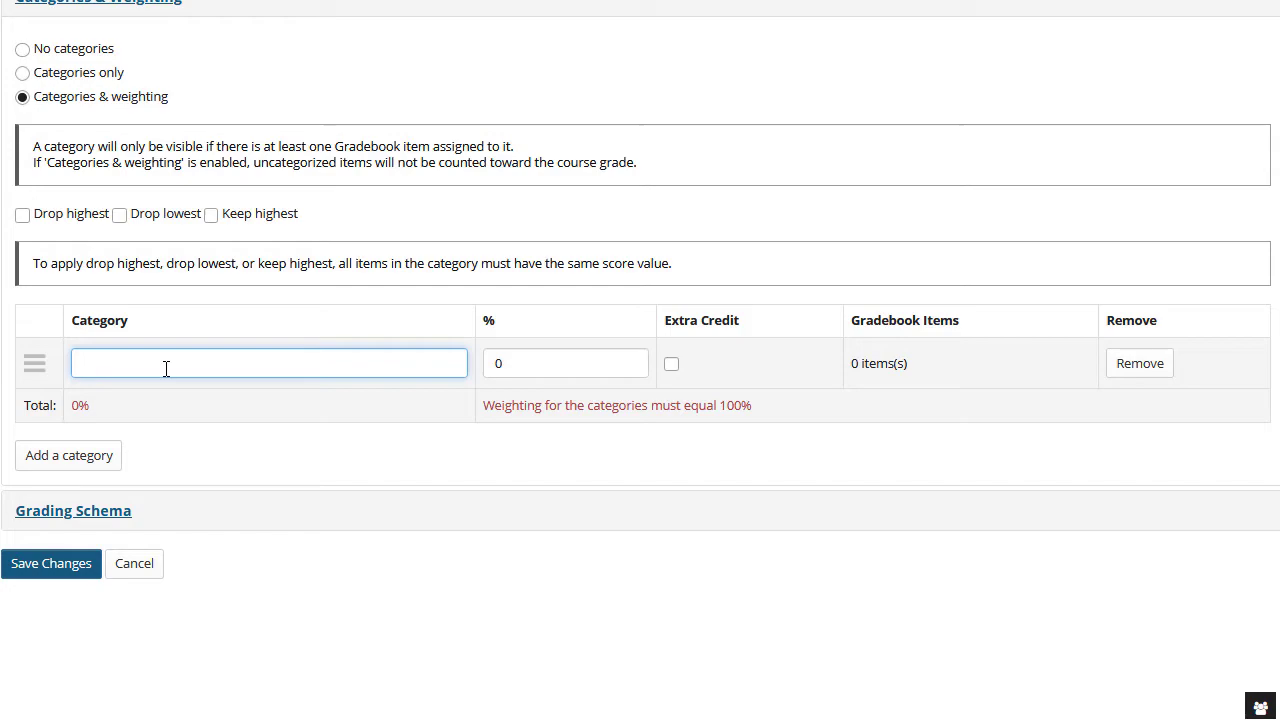
{"action": "type", "text": "Assignments"}
{"action": "left_click", "coordinate": [488, 364]}
{"action": "type", "text": "5"}
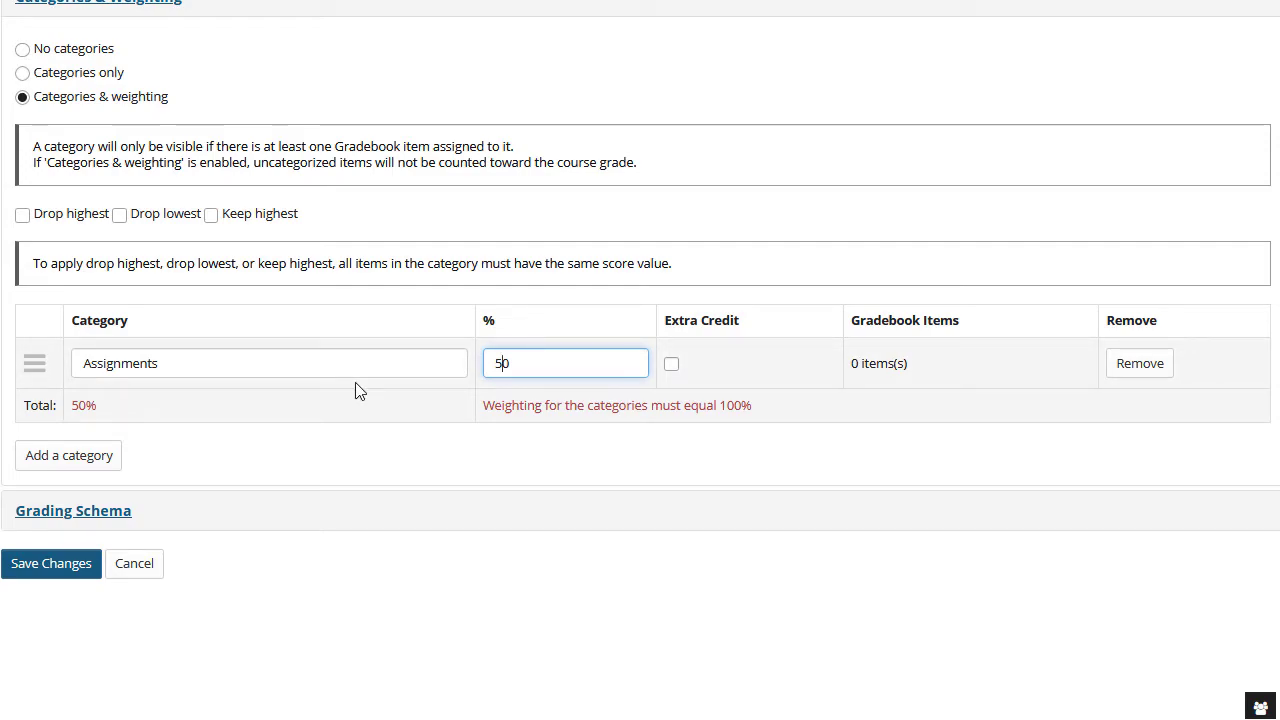
Add a category named Discussions with a weight of 30%
{"action": "left_click", "coordinate": [93, 456]}
{"action": "type", "text": "Discussions"}
{"action": "left_click", "coordinate": [506, 418]}
{"action": "key", "text": "BackSpace"}
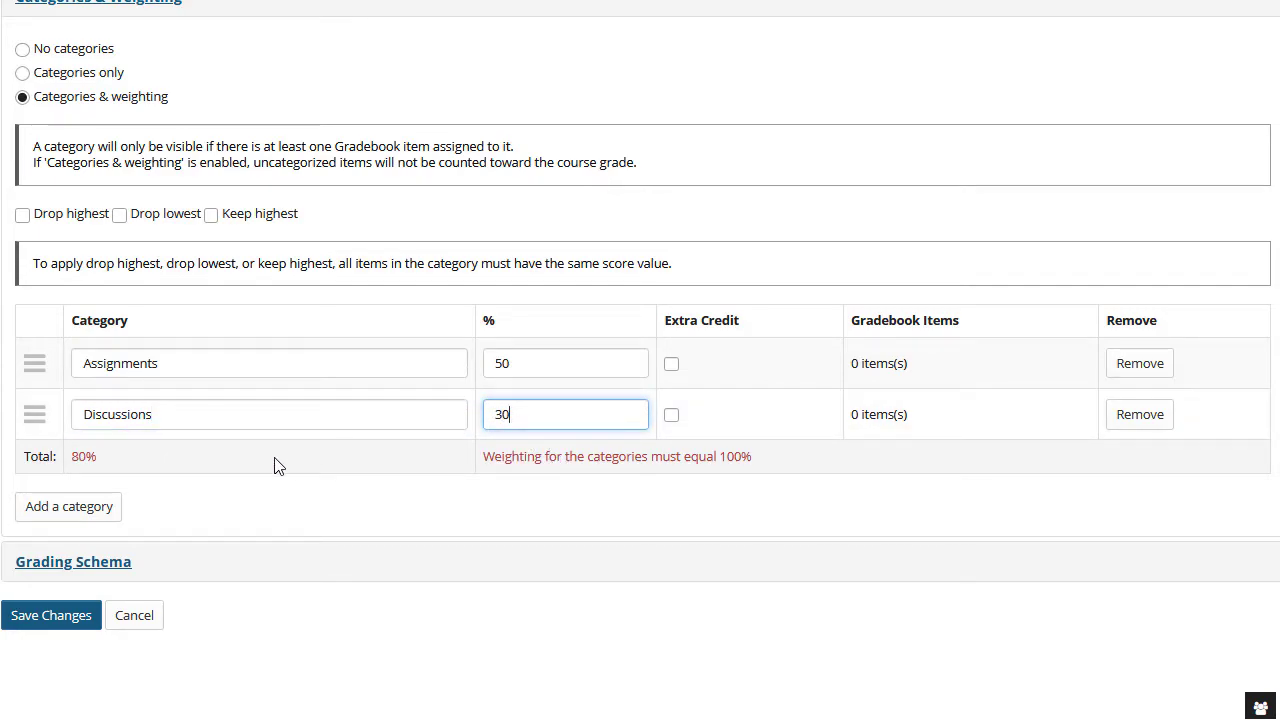
Add a category named Exams with a weight of 20%
{"action": "left_click", "coordinate": [85, 519]}
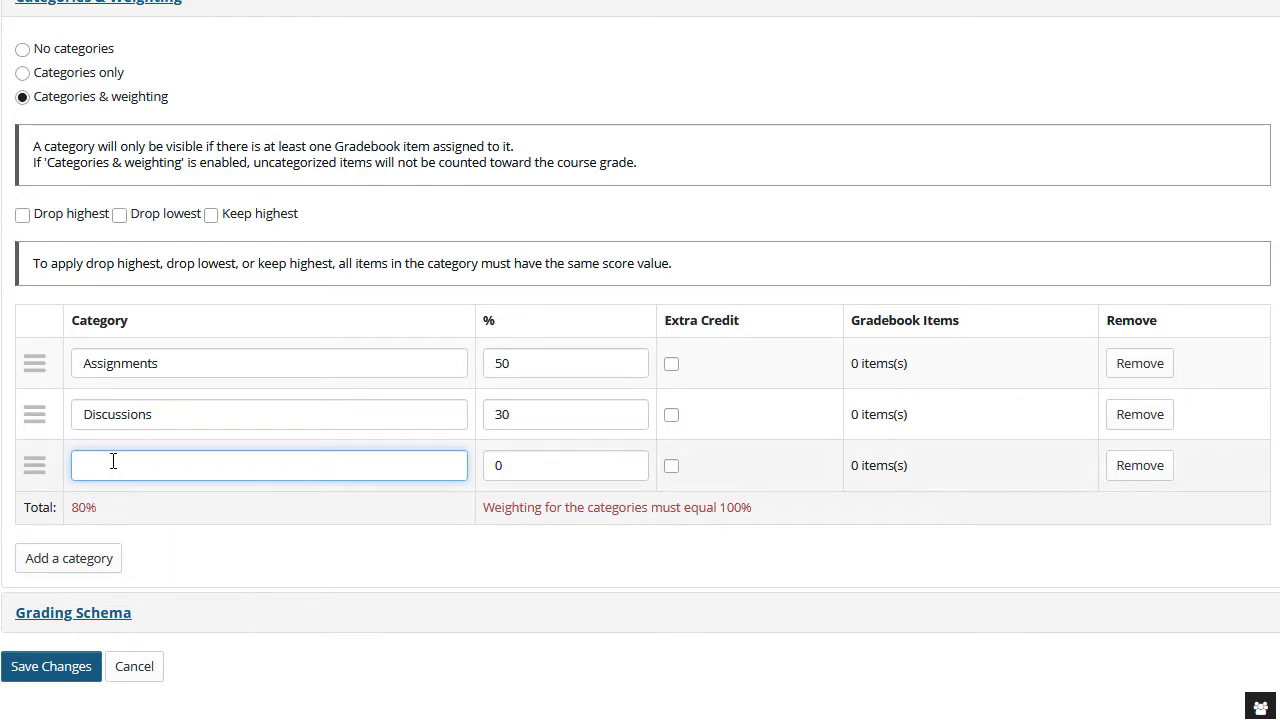
{"action": "type", "text": "Exams"}
{"action": "left_click", "coordinate": [487, 475]}
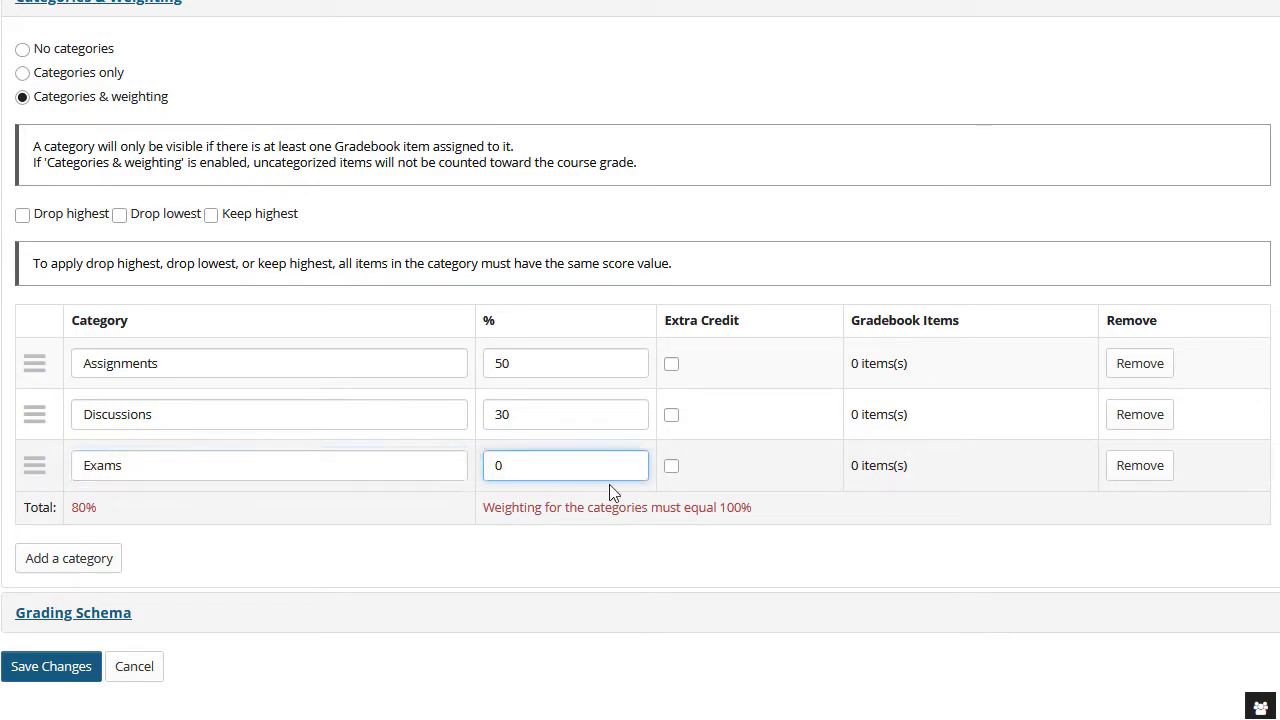
{"action": "type", "text": "2"}
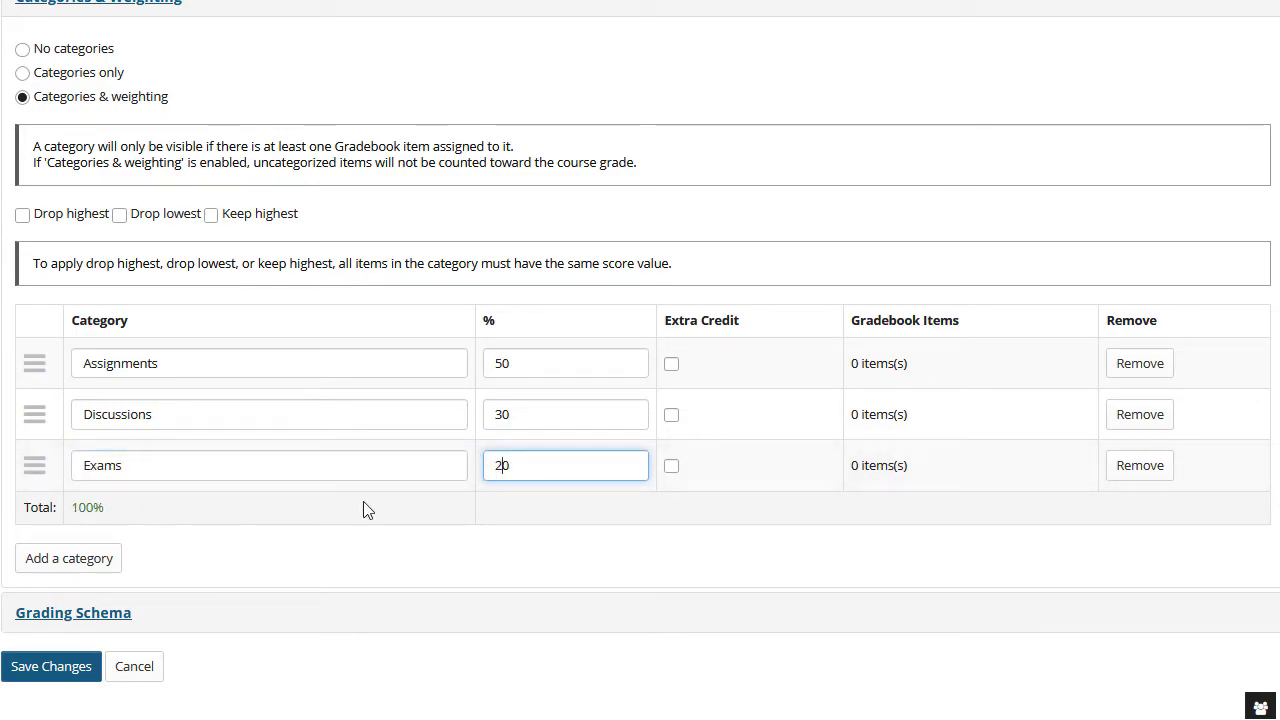
Add a category named ExtraCredit, mark it as extra credit, and save the Gradebook settings
{"action": "left_click", "coordinate": [97, 563]}
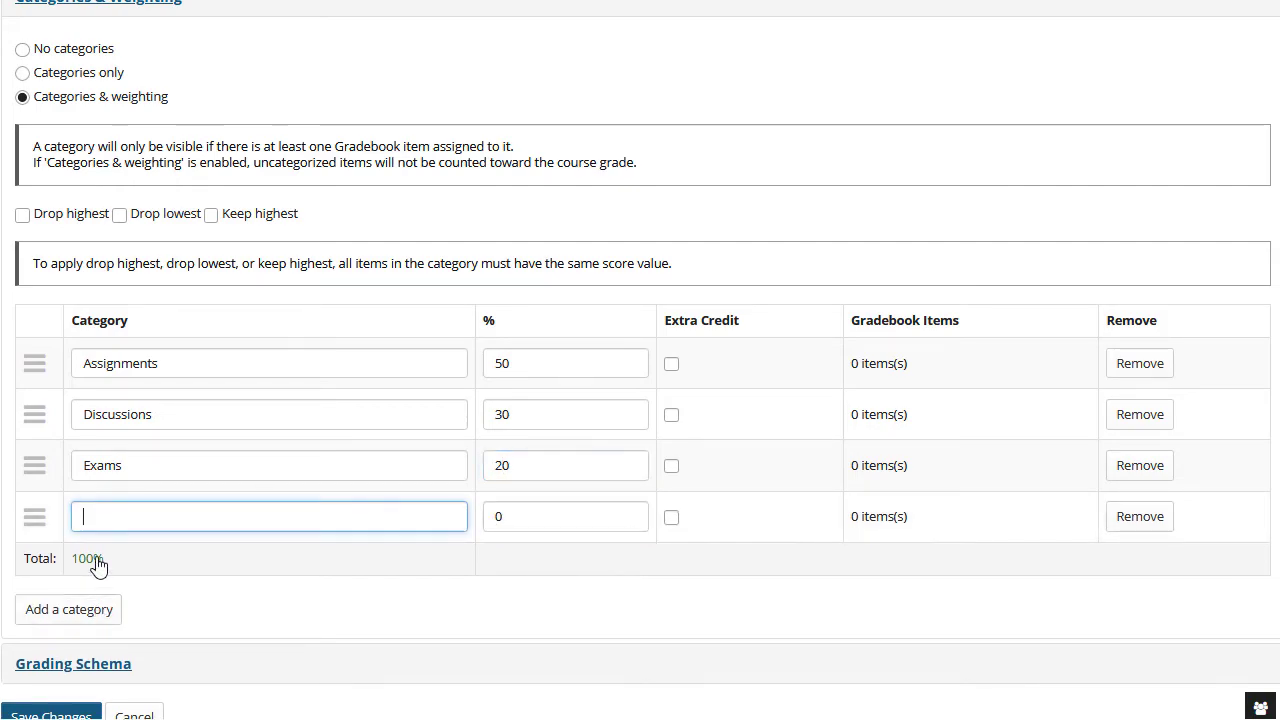
{"action": "type", "text": "ExtraCredit"}
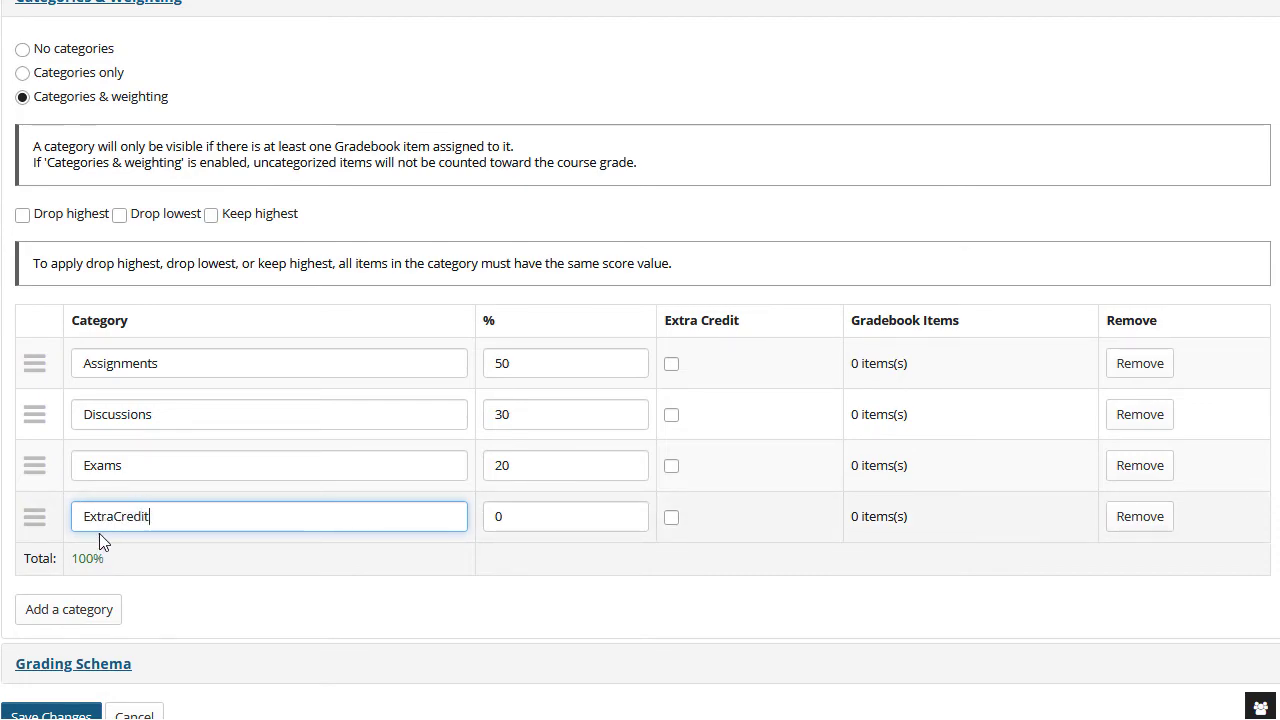
{"action": "left_click", "coordinate": [671, 519]}
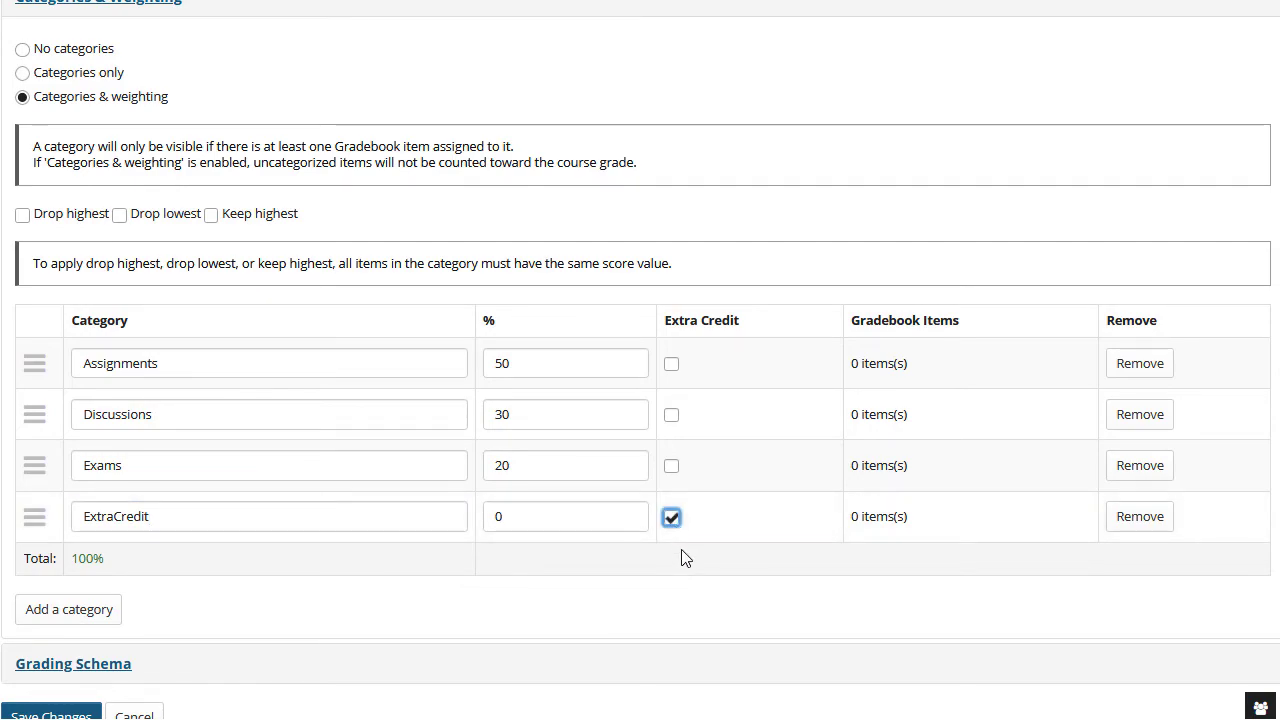
{"action": "scroll", "coordinate": [681, 557], "scroll_direction": "down", "scroll_amount": 1}
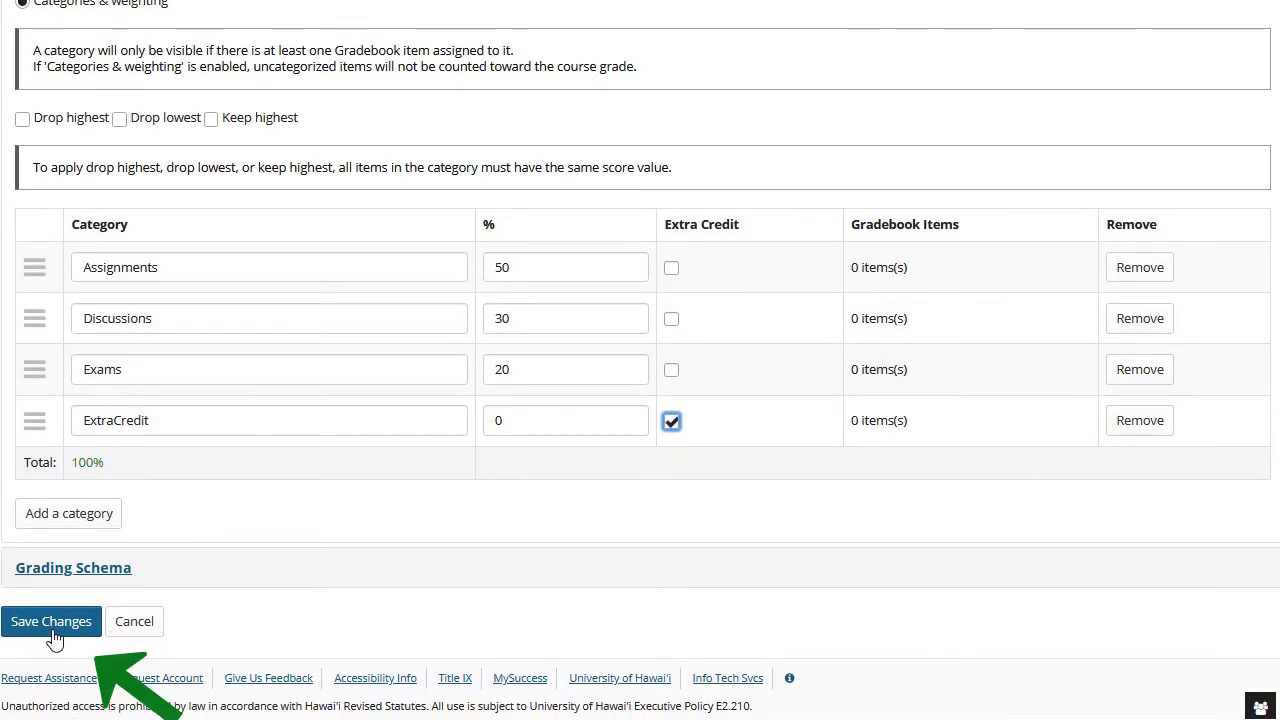
{"action": "left_click", "coordinate": [55, 630]}
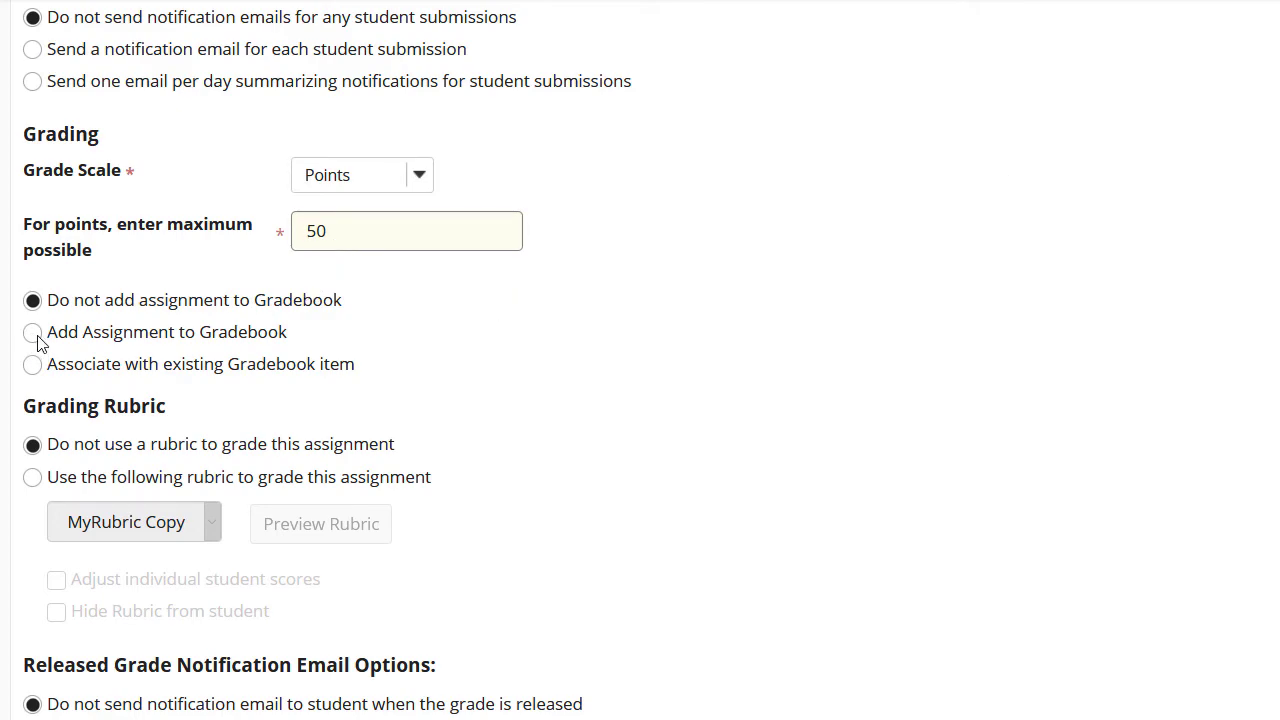
Set the assignment to be added to the Gradebook in the Assignments category
{"action": "left_click", "coordinate": [33, 334]}
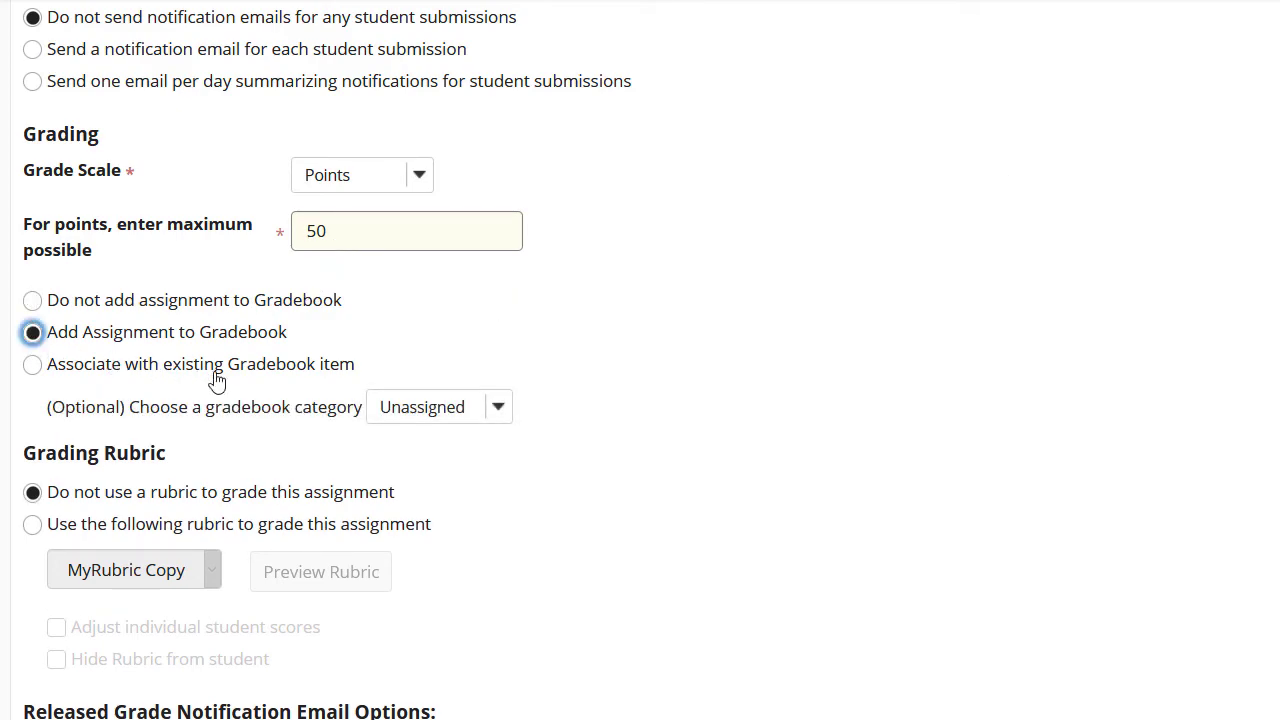
{"action": "left_click", "coordinate": [497, 410]}
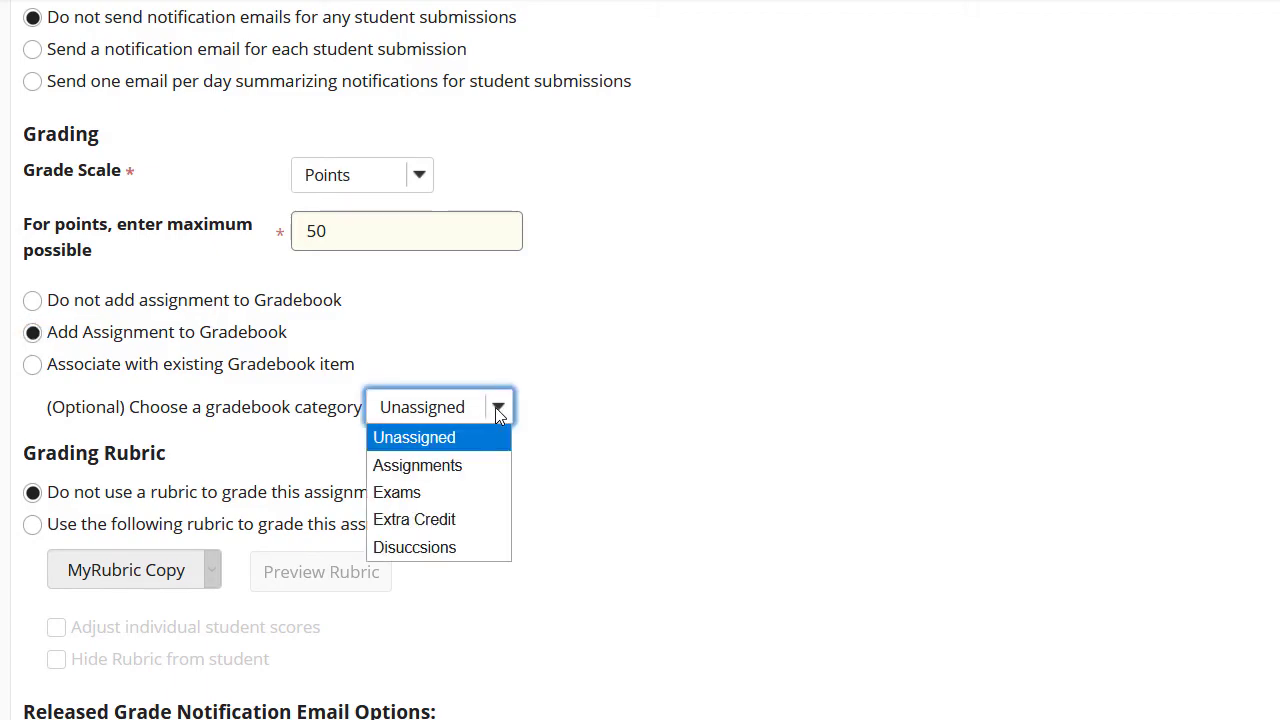
{"action": "left_click", "coordinate": [490, 466]}
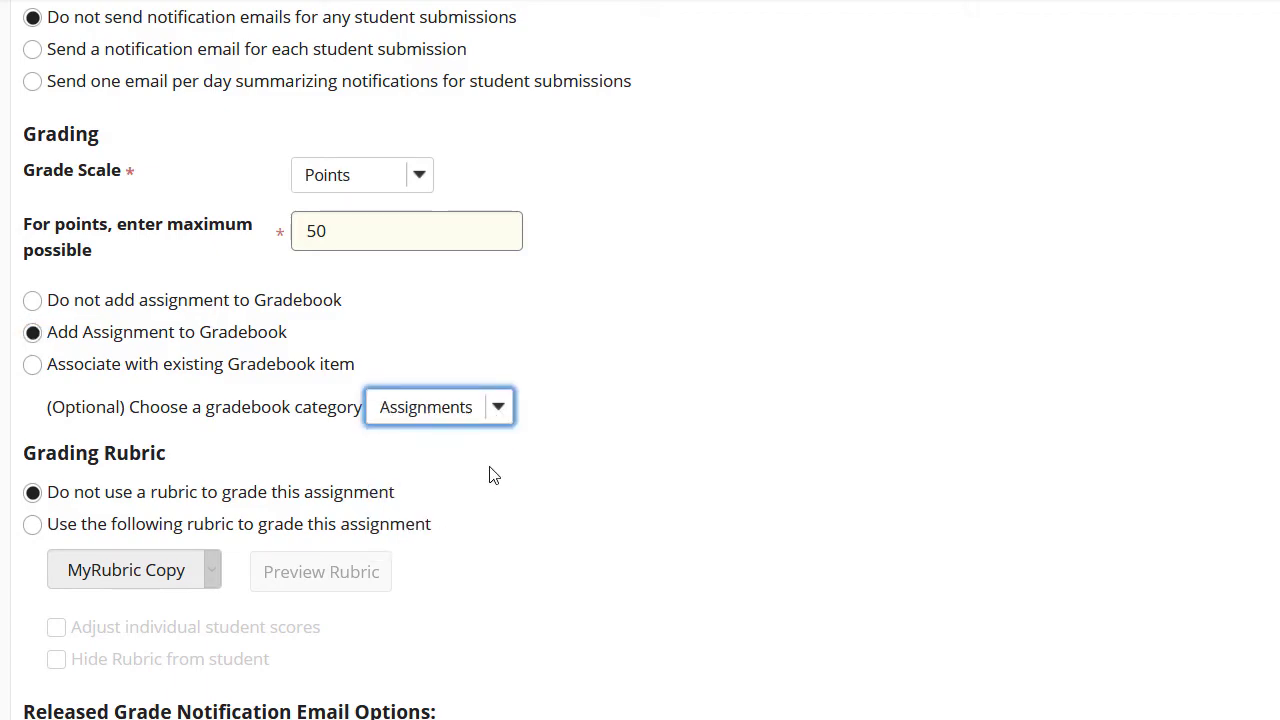
{"action": "scroll", "coordinate": [517, 457], "scroll_direction": "down", "scroll_amount": 5}
{"action": "left_click", "coordinate": [30, 684]}
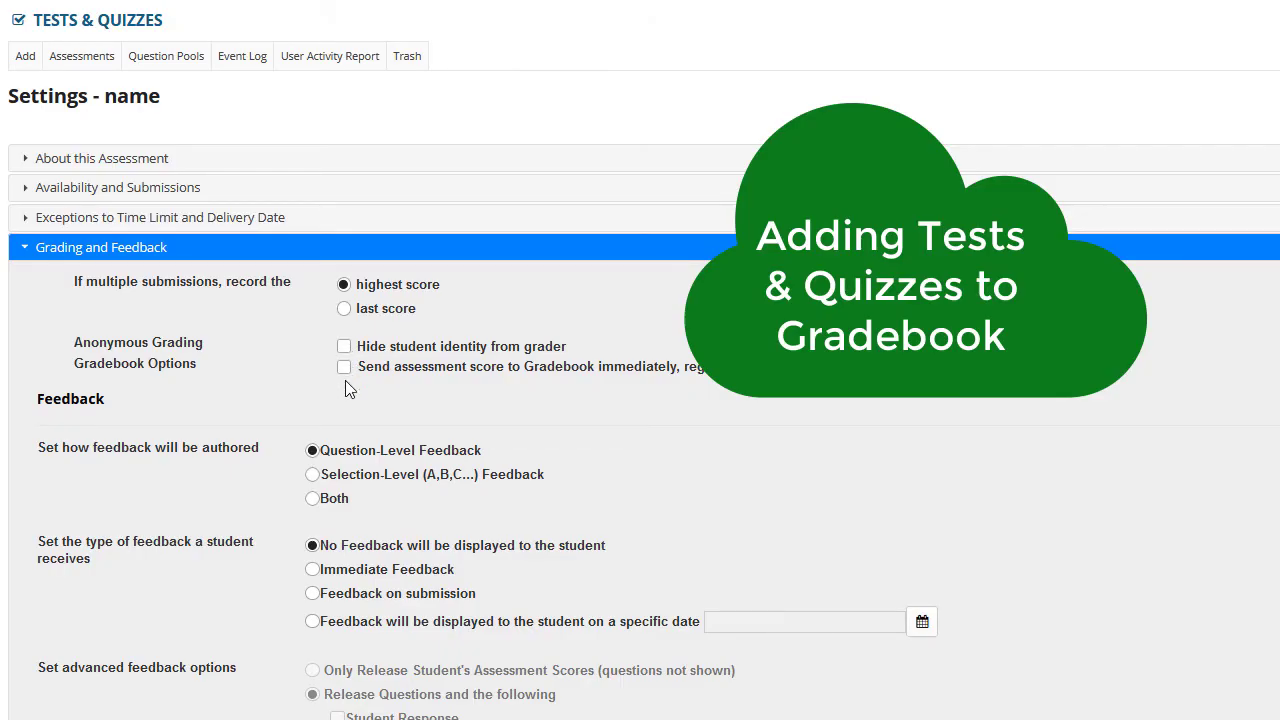
Set the assessment's score to be sent to the Gradebook immediately, regardless of the feedback options
{"action": "left_click", "coordinate": [344, 367]}
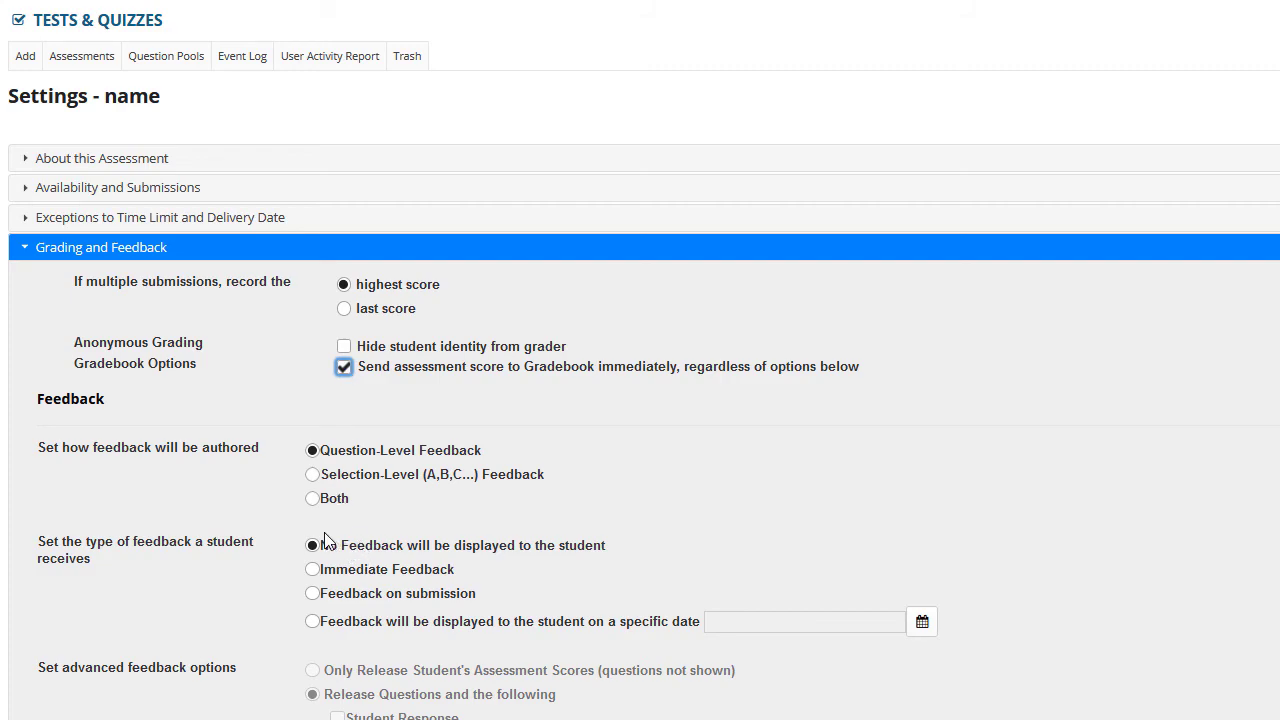
{"action": "scroll", "coordinate": [323, 536], "scroll_direction": "down", "scroll_amount": 6}
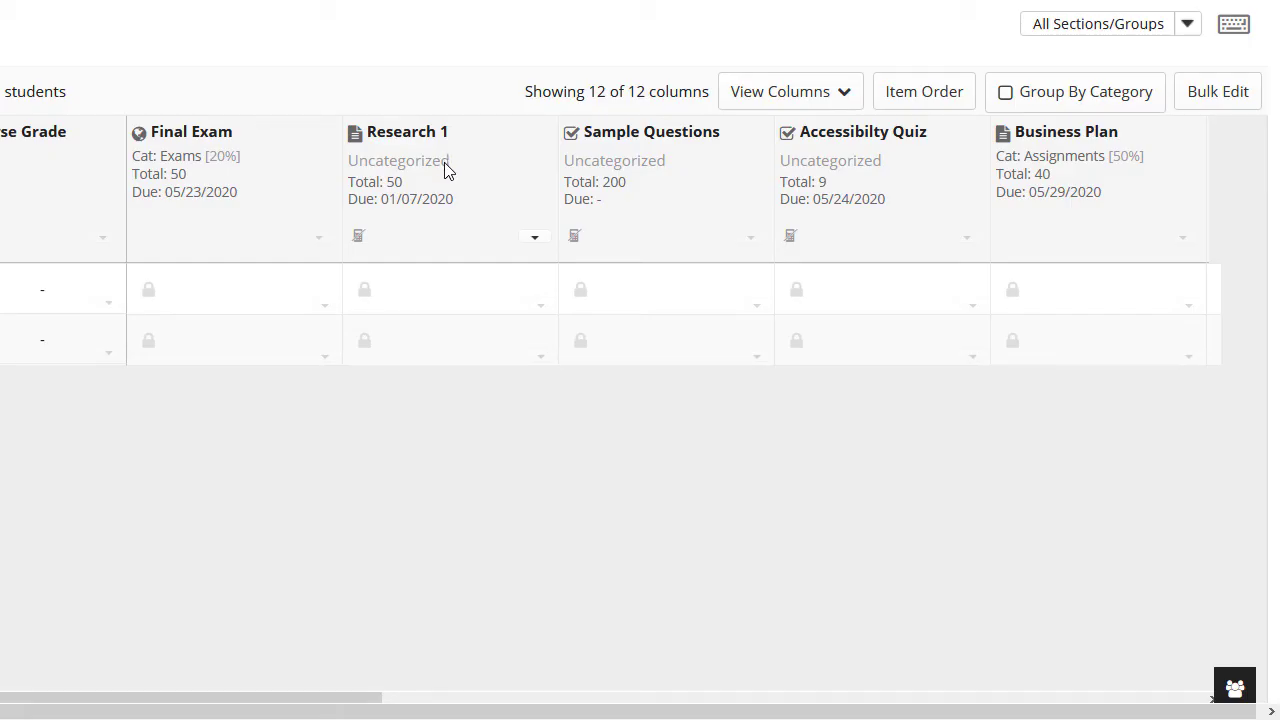
Assign the Research 1 Gradebook item to the Assignments (50%) category and save the item
{"action": "left_click", "coordinate": [534, 240]}
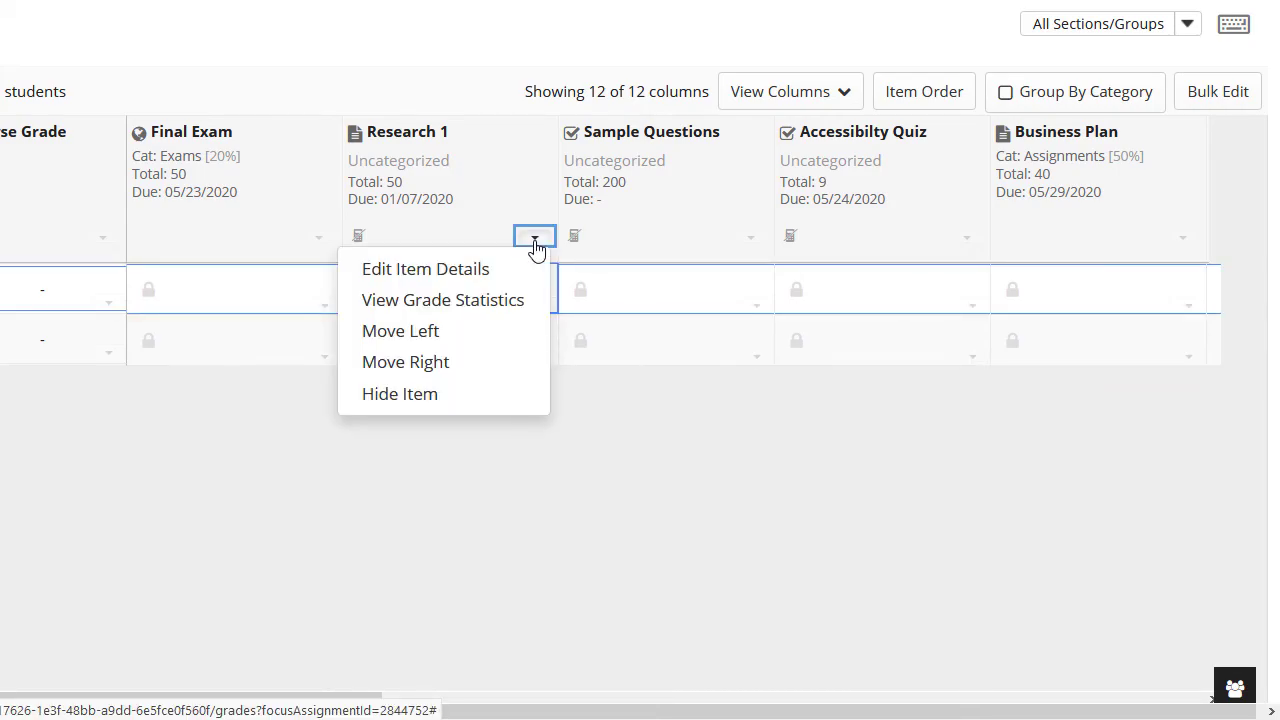
{"action": "left_click", "coordinate": [481, 279]}
{"action": "left_click", "coordinate": [380, 361]}
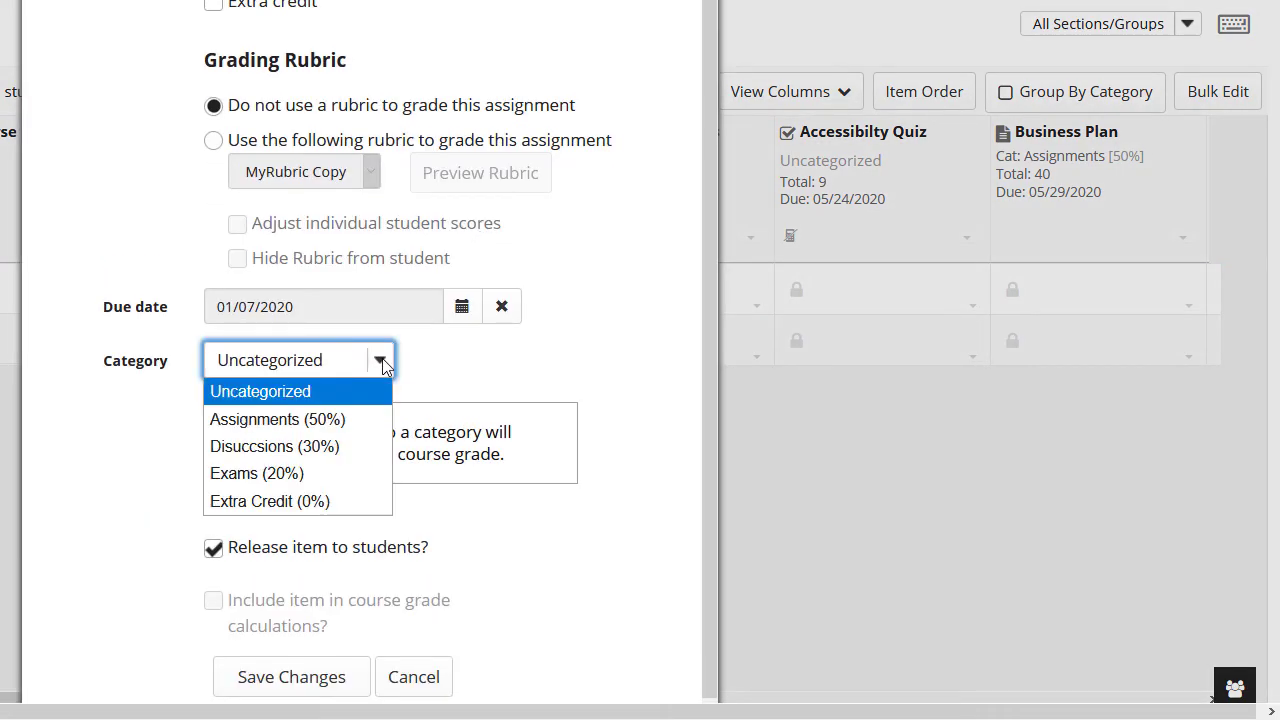
{"action": "left_click", "coordinate": [333, 425]}
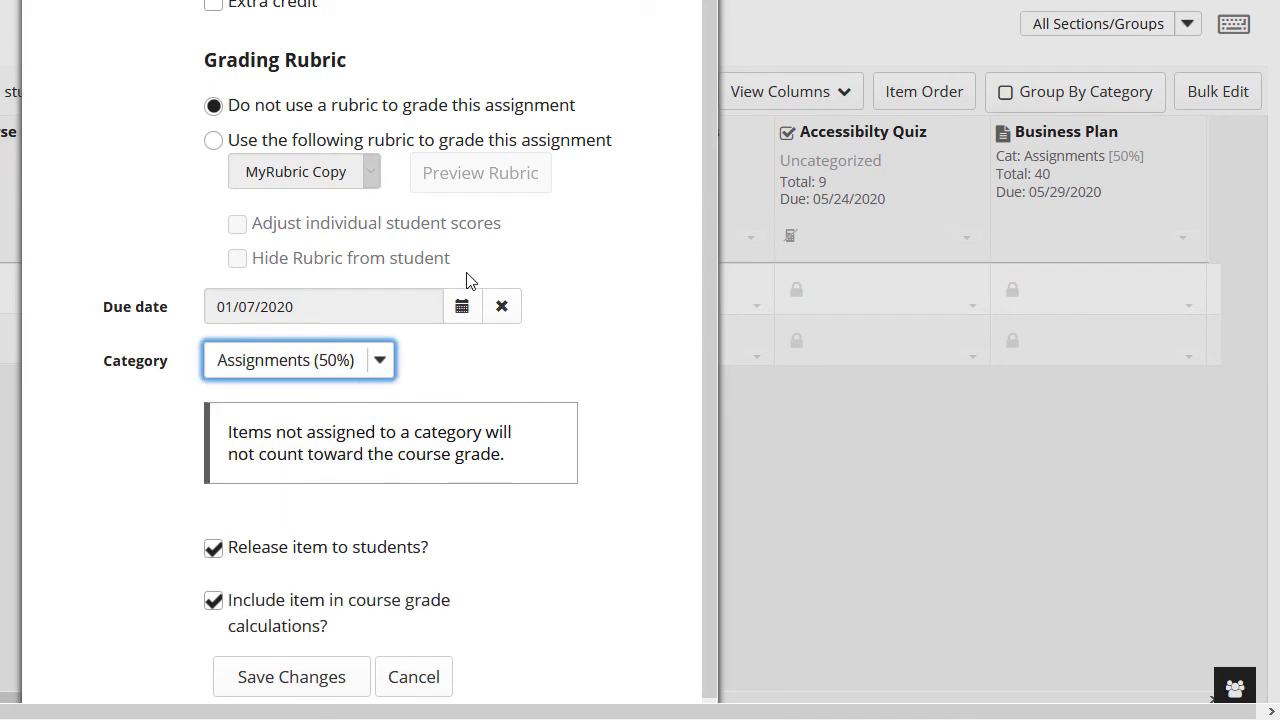
{"action": "scroll", "coordinate": [471, 280], "scroll_direction": "down", "scroll_amount": 2}
{"action": "left_click", "coordinate": [331, 471]}
Group the Gradebook columns by category and look through the grouped columns
{"action": "left_click", "coordinate": [1004, 218]}
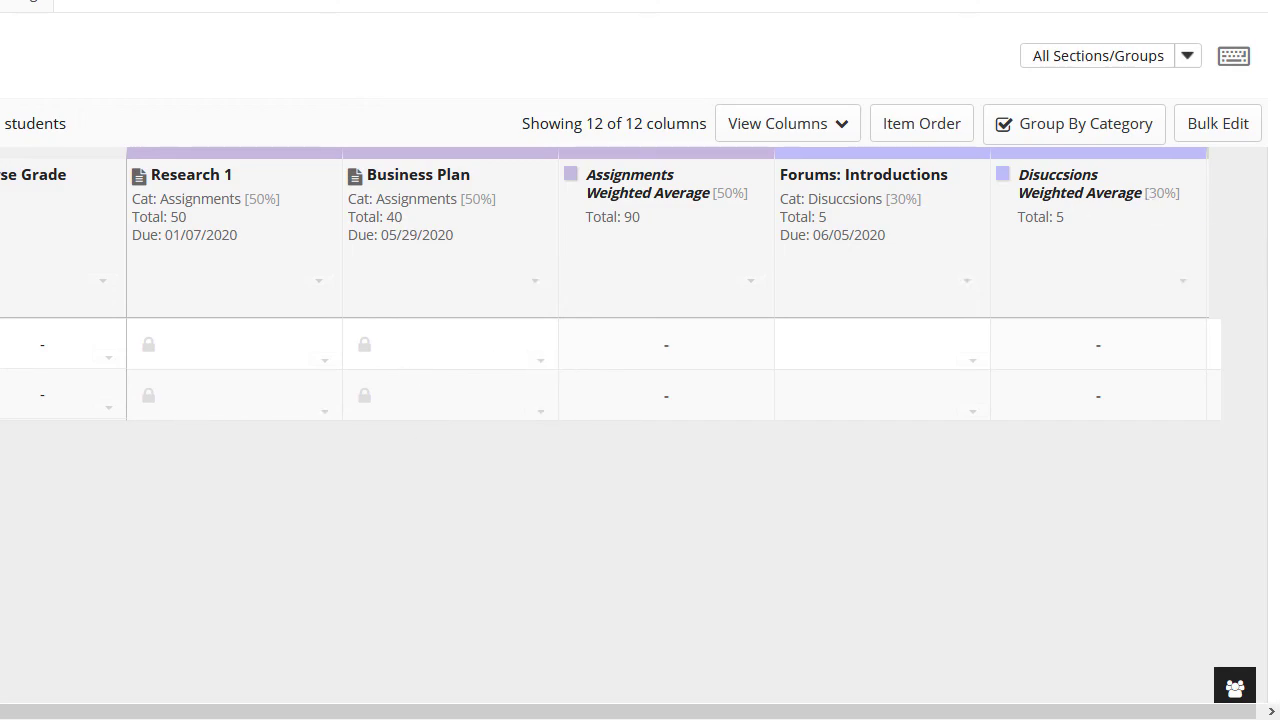
{"action": "scroll", "coordinate": [640, 400], "scroll_direction": "down", "scroll_amount": 2}
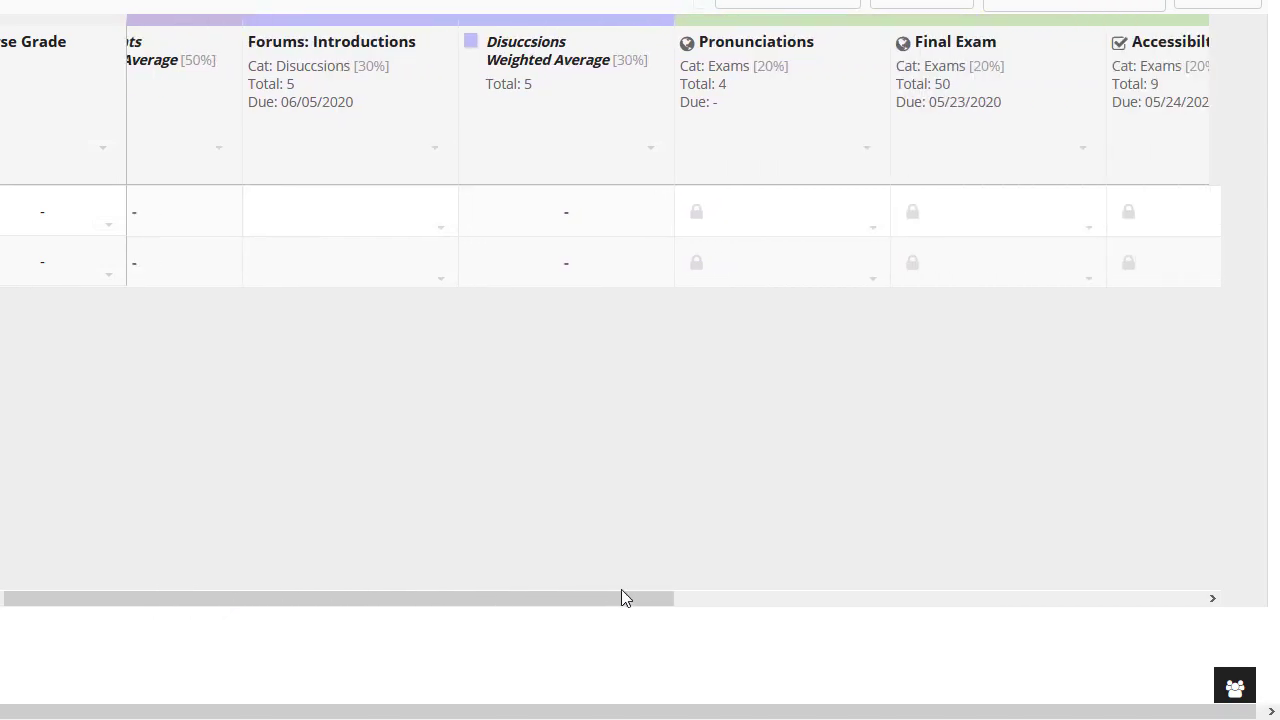